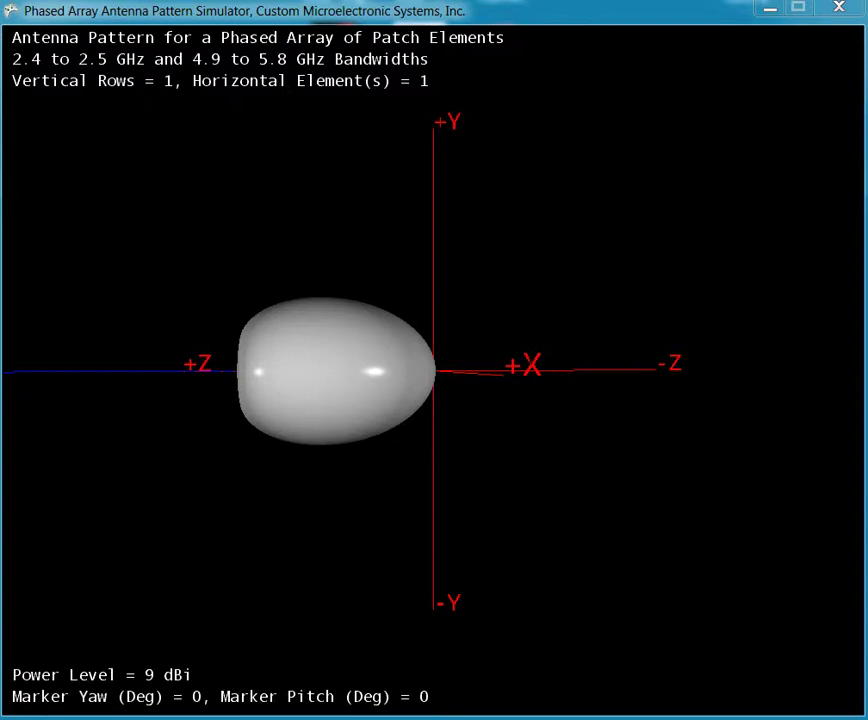
Examine the single-element antenna pattern from the side and head-on along the +Z axis
key("Right")
key("Right")
key("Right")
key("Right")
key("Right")
key("Right")
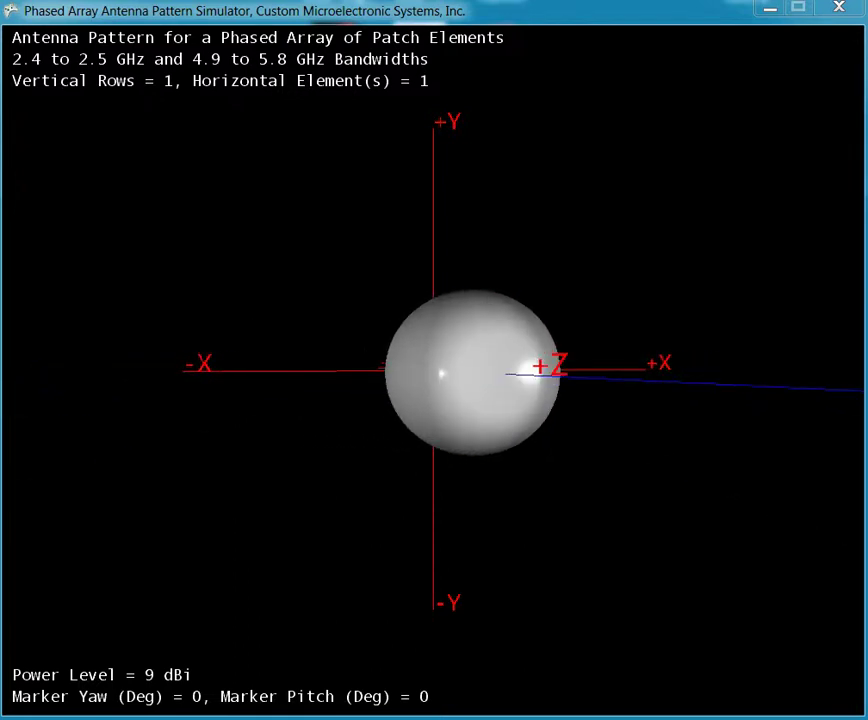
key("Left")
key("Left")
key("Left")
key("Left")
key("Left")
key("Left")
key("Left")
key("Right")
key("Right")
key("Right")
key("Right")
key("Right")
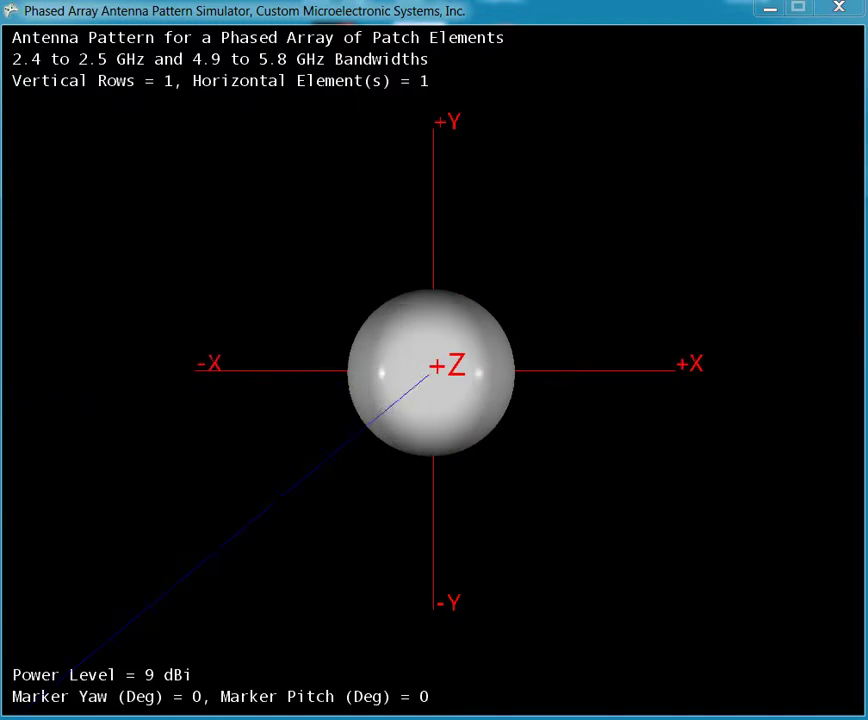
key("Left")
key("Left")
key("Left")
key("Left")
key("Right")
key("Right")
key("Left")
key("Left")
key("Left")
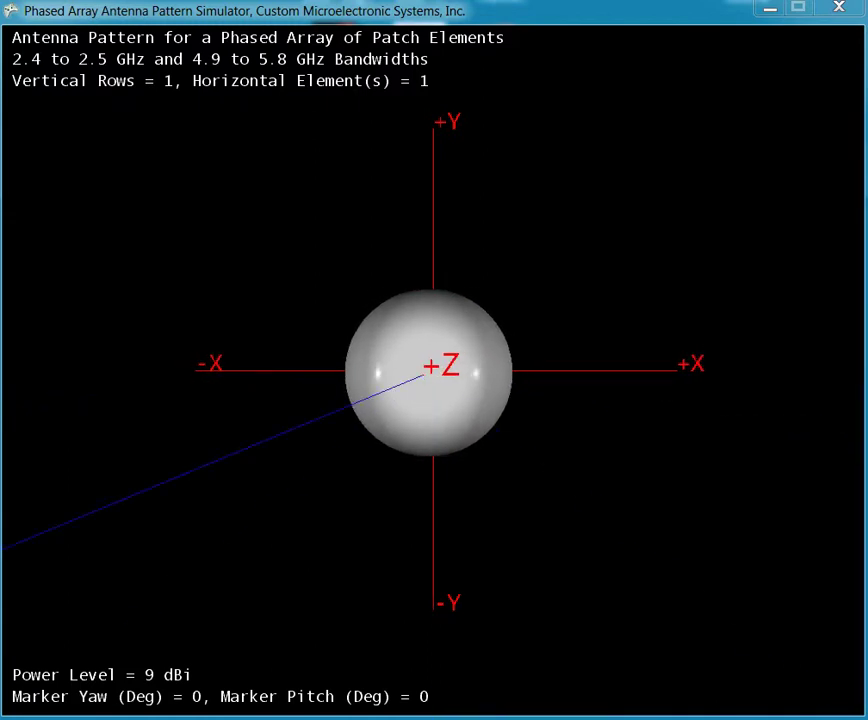
Increase the array to 2 horizontal elements and show the whole pattern from above
key("i")
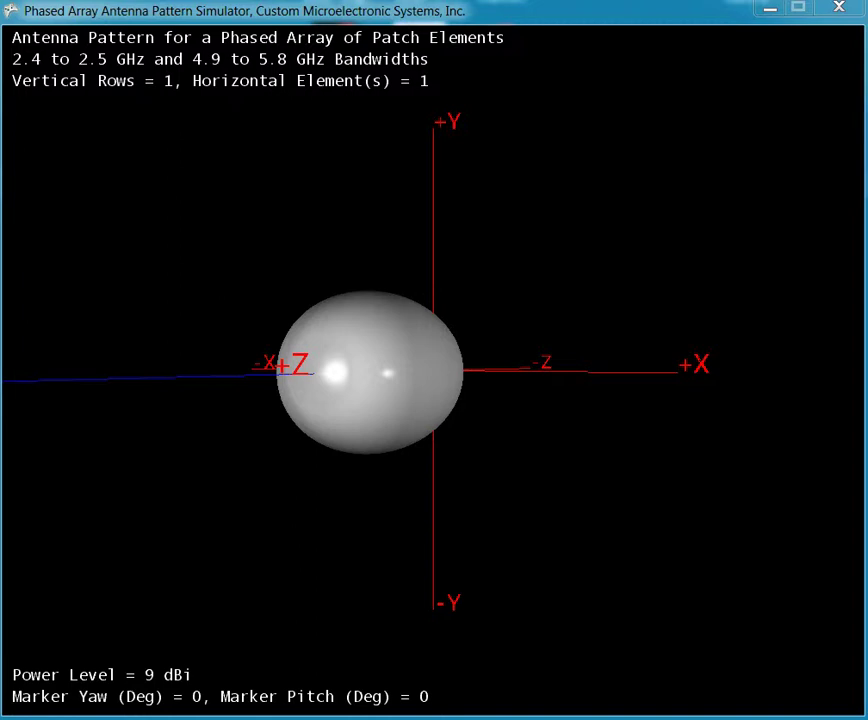
key("h")
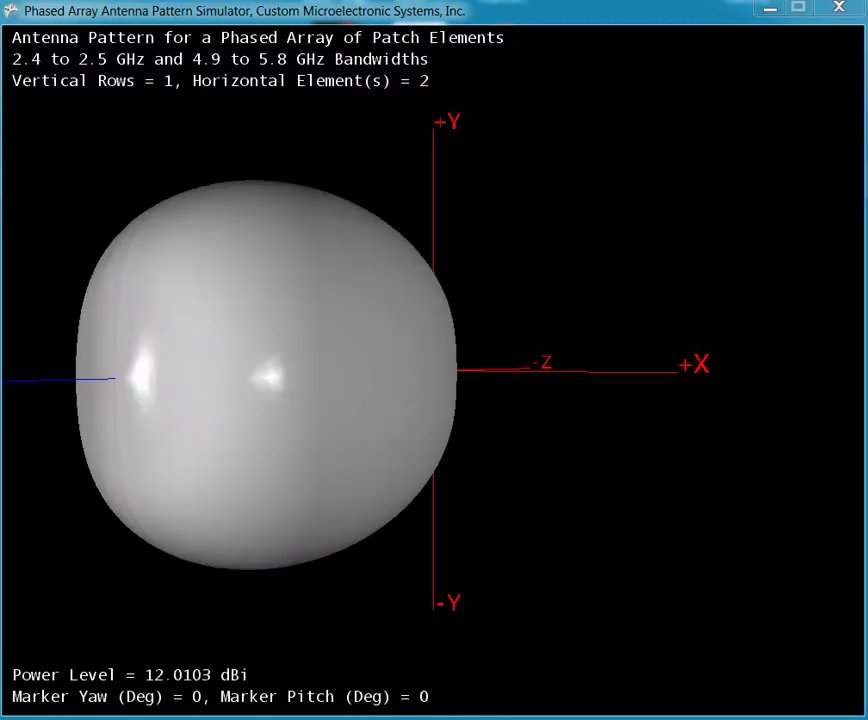
scroll(434, 371, "down", 8)
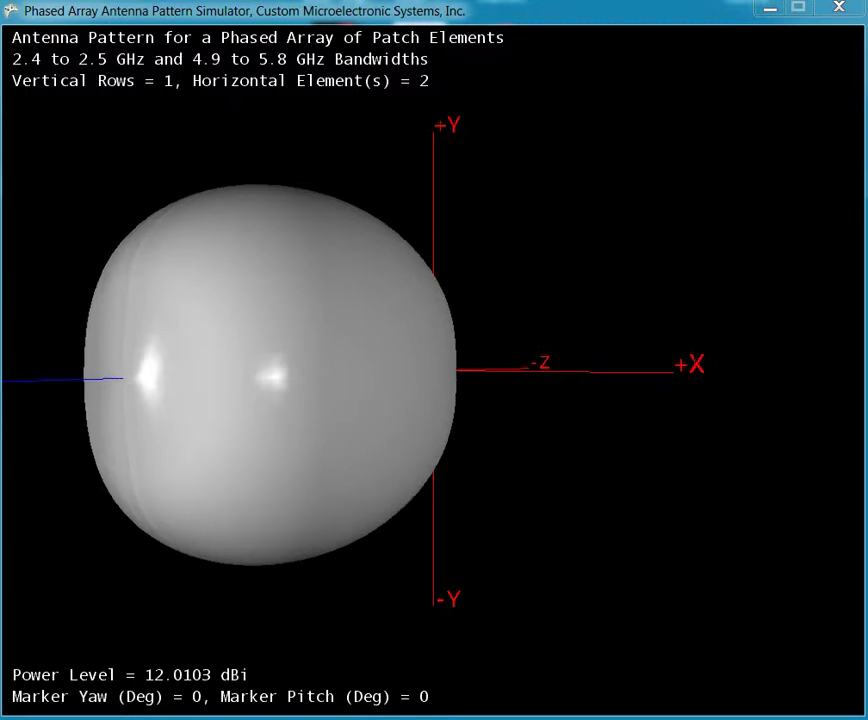
scroll(434, 371, "up", 1)
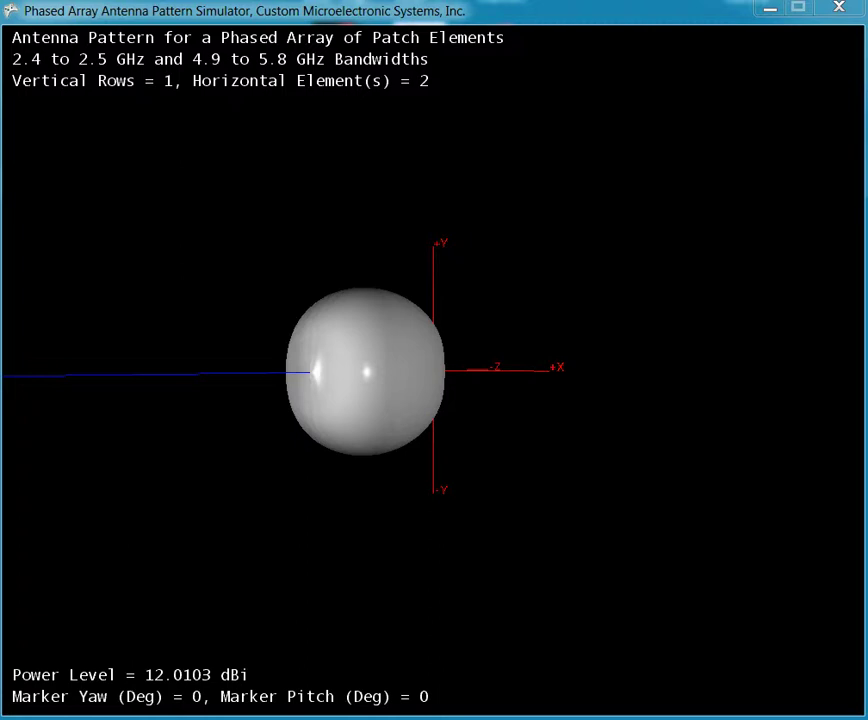
left_click_drag(330, 371, 555, 371)
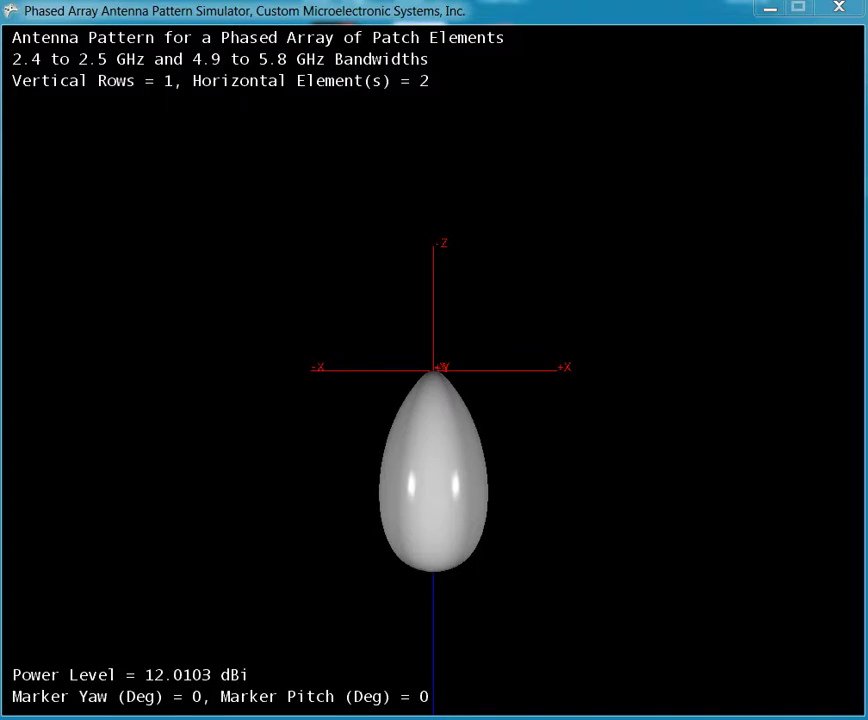
Sweep the marker yaw to 32 degrees to measure the power at one edge of the two-element beam
key("Right")
key("Right")
key("Right")
key("Right")
key("Right")
key("Right")
key("Right")
key("Right")
key("Right")
key("Right")
key("Right")
key("Right")
key("Right")
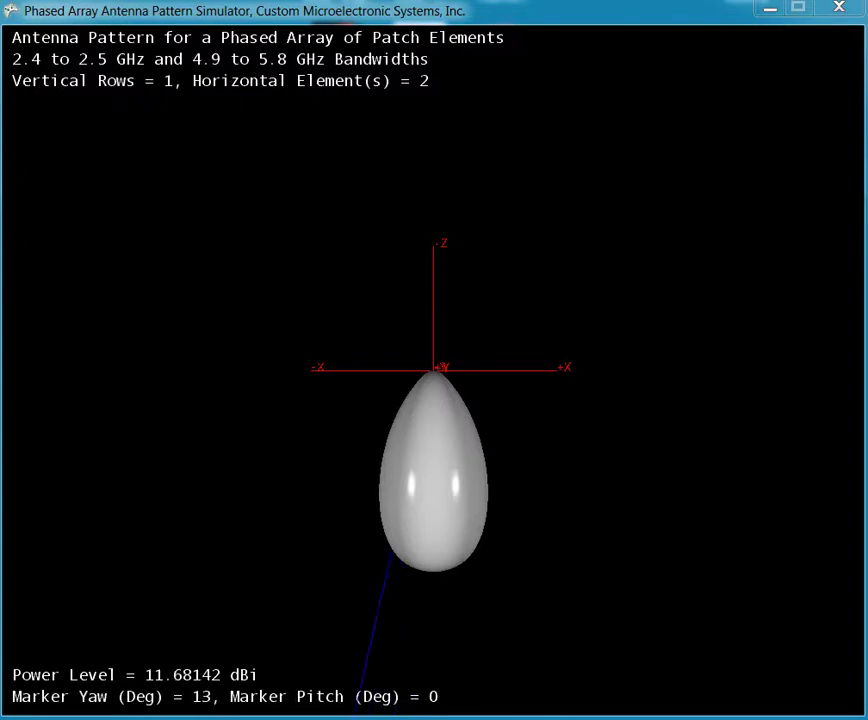
key("Right")
key("Right")
key("Right")
key("Right")
key("Right")
key("Right")
key("Right")
key("Right")
key("Right")
key("Right")
key("Right")
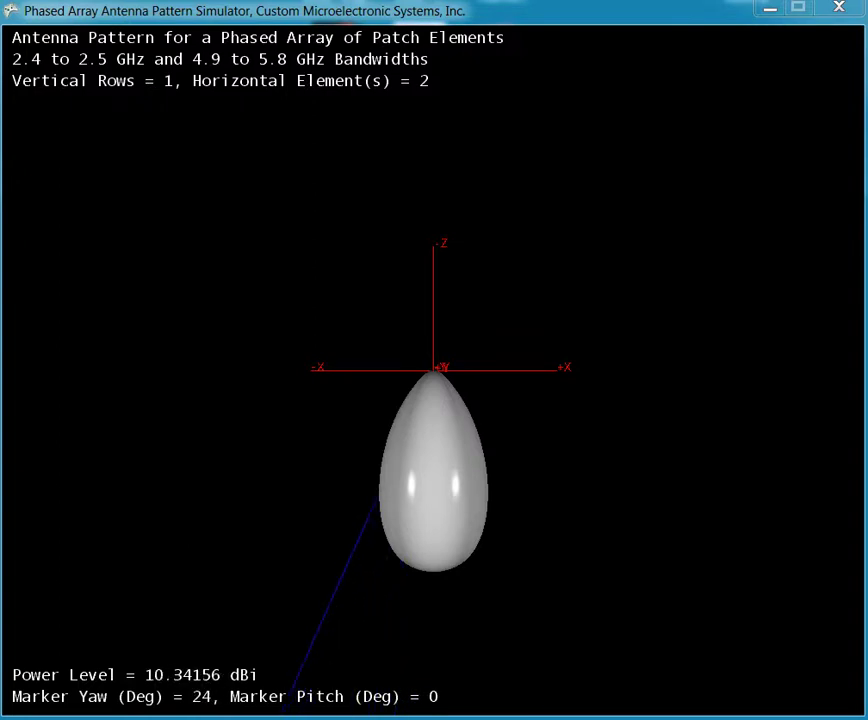
key("Right")
key("Right")
key("Right")
key("Right")
key("Right")
key("Right")
key("Right")
key("Right")
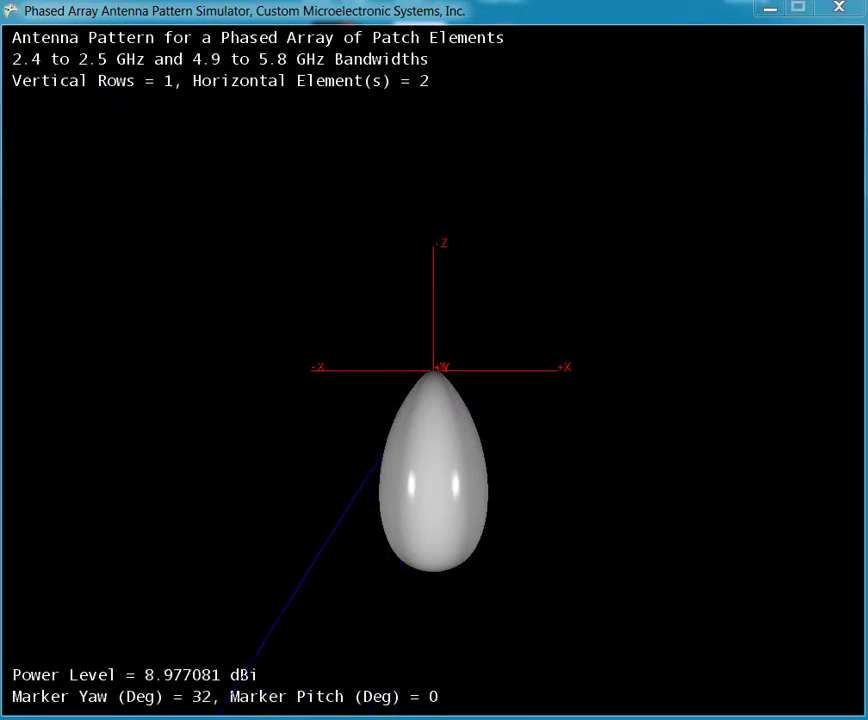
Sweep the marker yaw to -31 degrees to measure the power at the opposite edge of the two-element beam
key("Left")
key("Left")
key("Left")
key("Left")
key("Left")
key("Left")
key("Left")
key("Left")
key("Left")
key("Left")
key("Left")
key("Left")
key("Left")
key("Left")
key("Left")
key("Left")
key("Left")
key("Left")
key("Left")
key("Left")
key("Left")
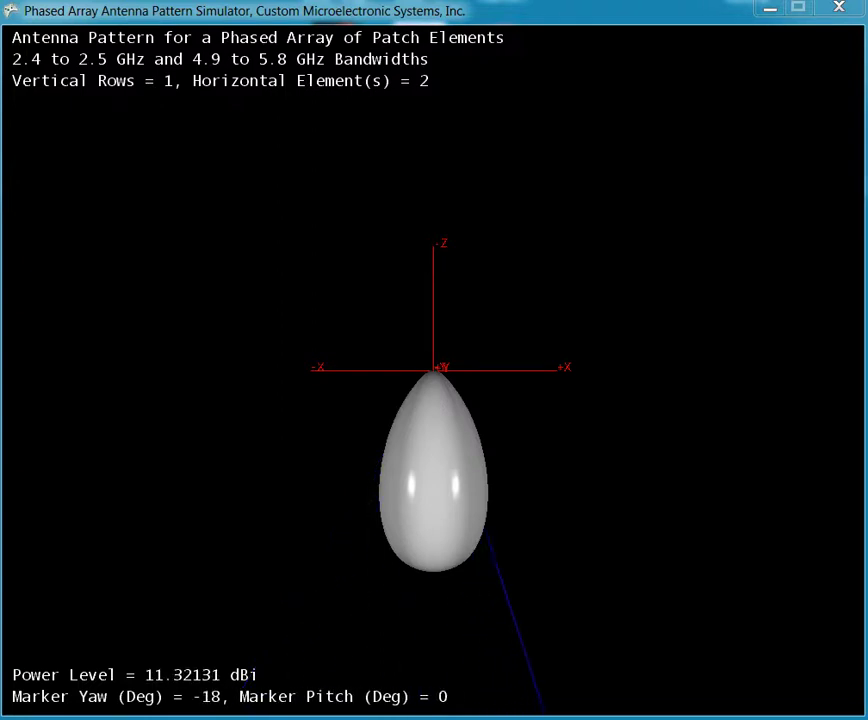
key("Left")
key("Left")
key("Left")
key("Left")
key("Left")
key("Left")
key("Left")
key("Left")
key("Left")
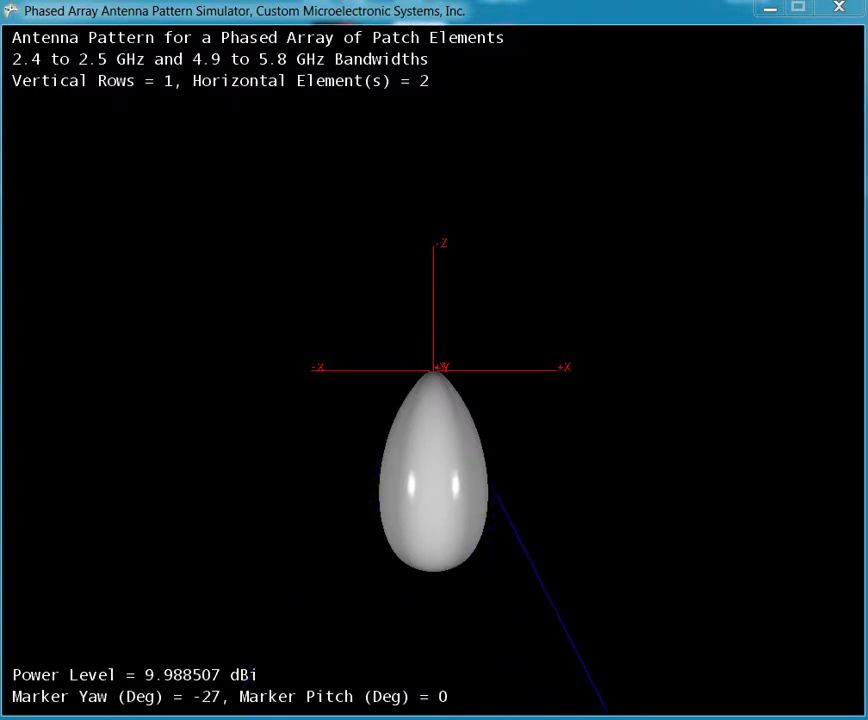
key("Left")
key("Left")
key("Left")
key("Left")
key("Left")
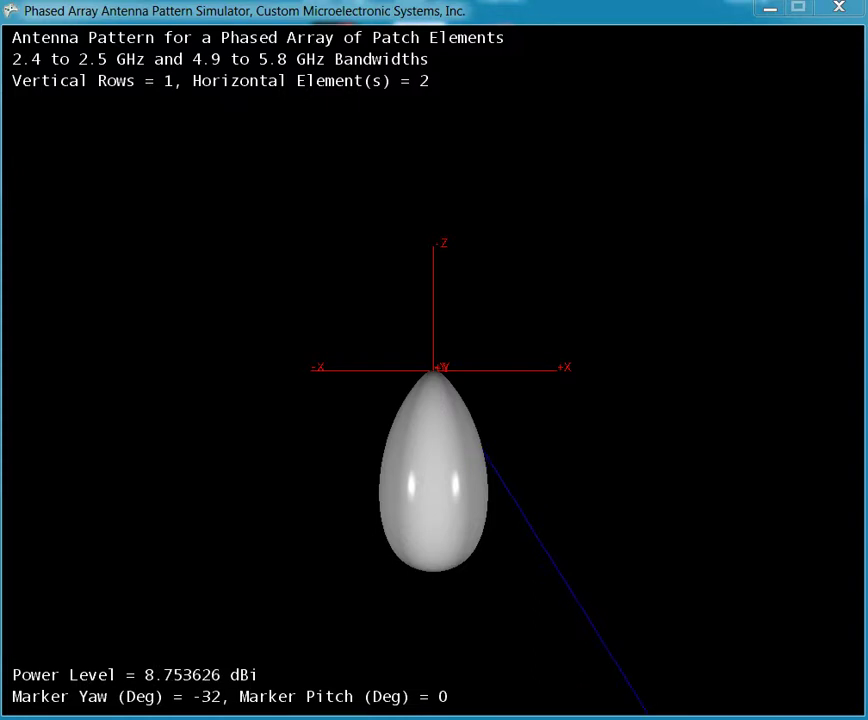
key("Right")
key("Right")
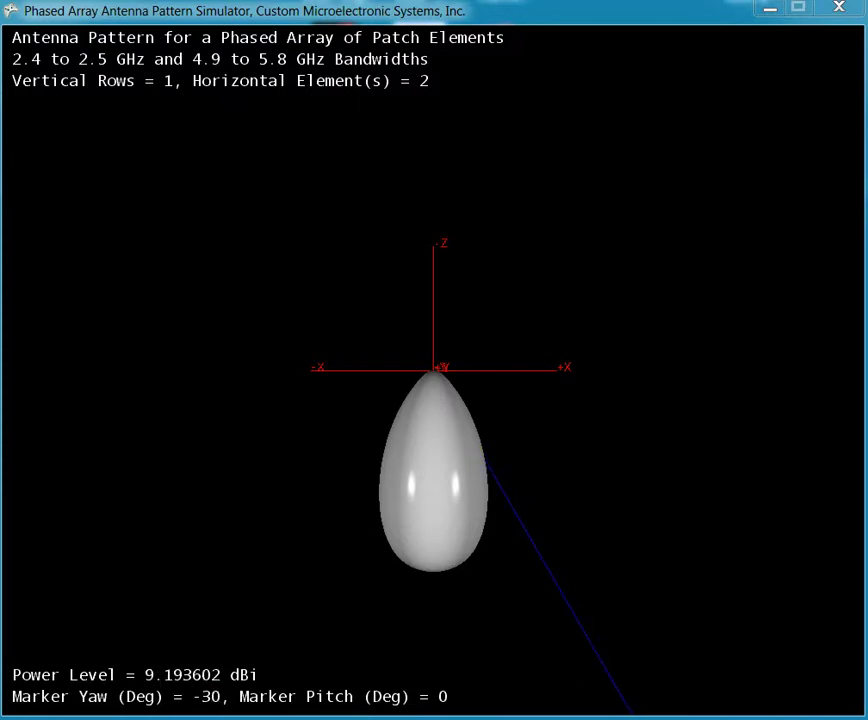
key("Left")
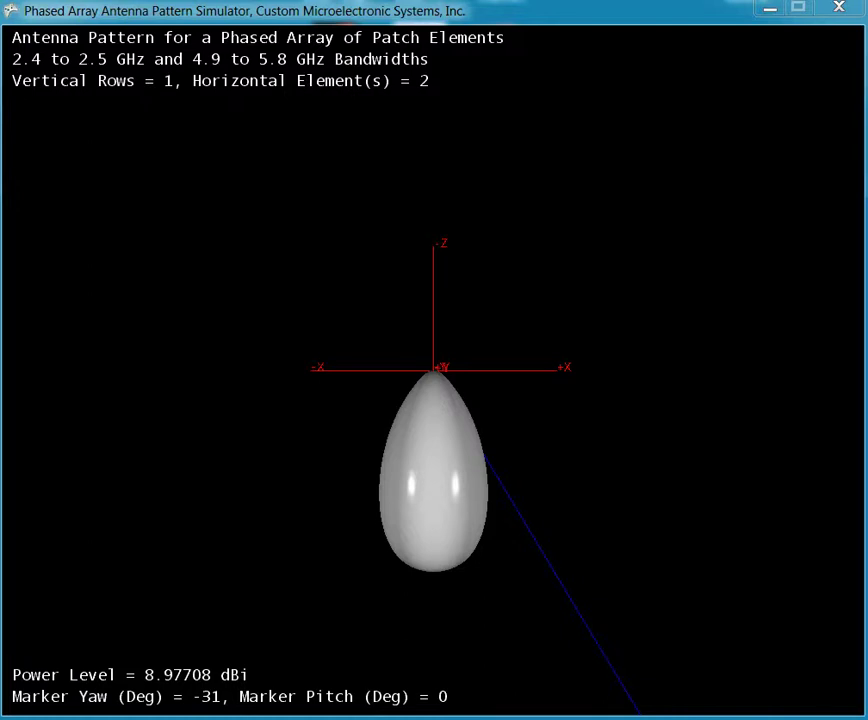
Increase the array to 3 horizontal elements and center the marker on the beam at 0 degrees yaw
key("Right")
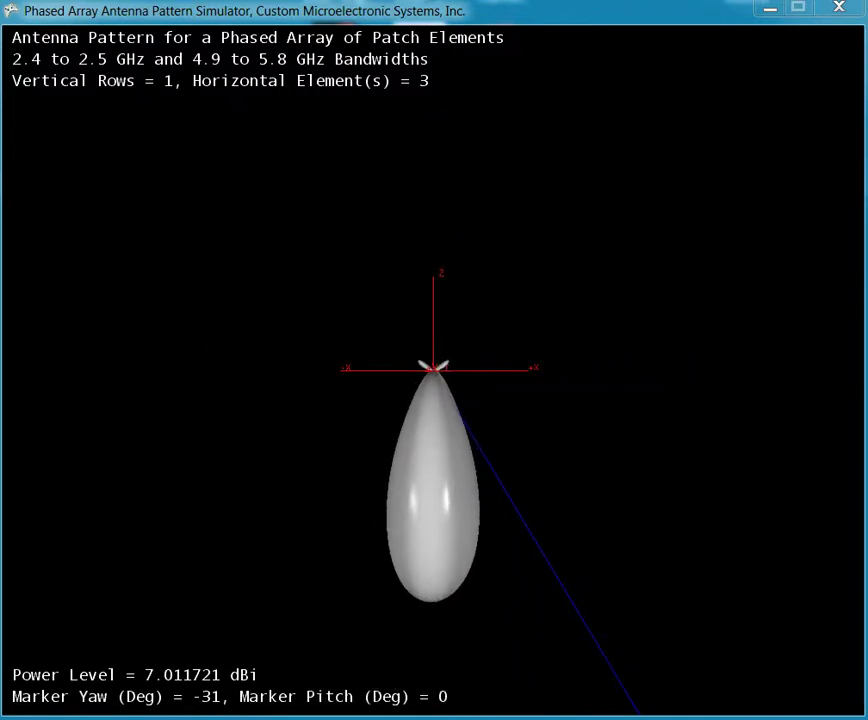
key("Right")
key("Right")
key("Right")
key("Right")
key("Right")
key("Right")
key("Right")
key("Right")
key("Right")
key("Right")
key("Right")
key("Right")
key("Right")
key("Right")
key("Right")
key("Right")
key("Right")
key("Right")
key("Right")
key("Right")
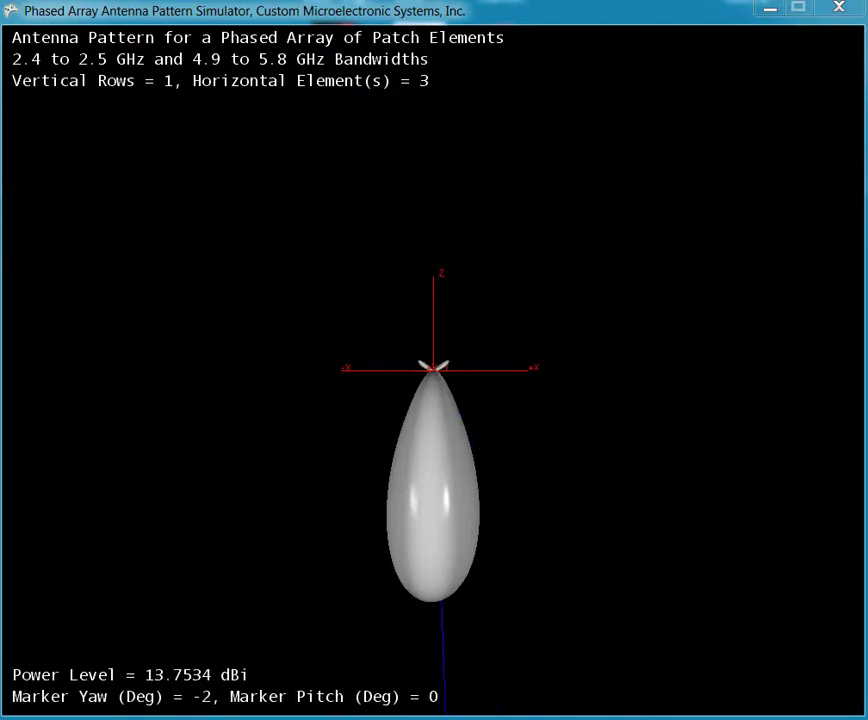
key("Right")
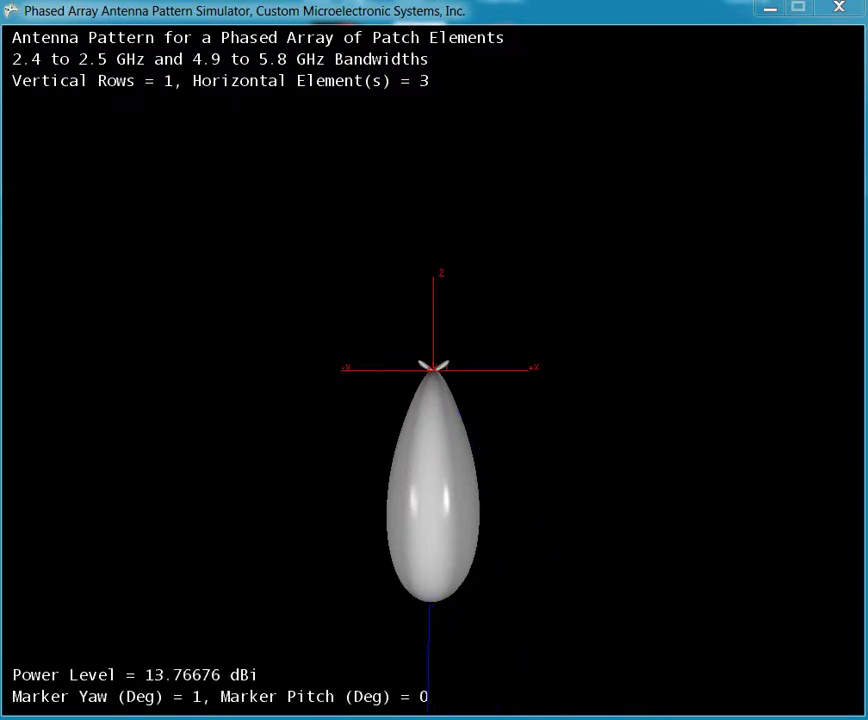
key("Left")
key("Right")
key("Right")
key("Left")
key("Left")
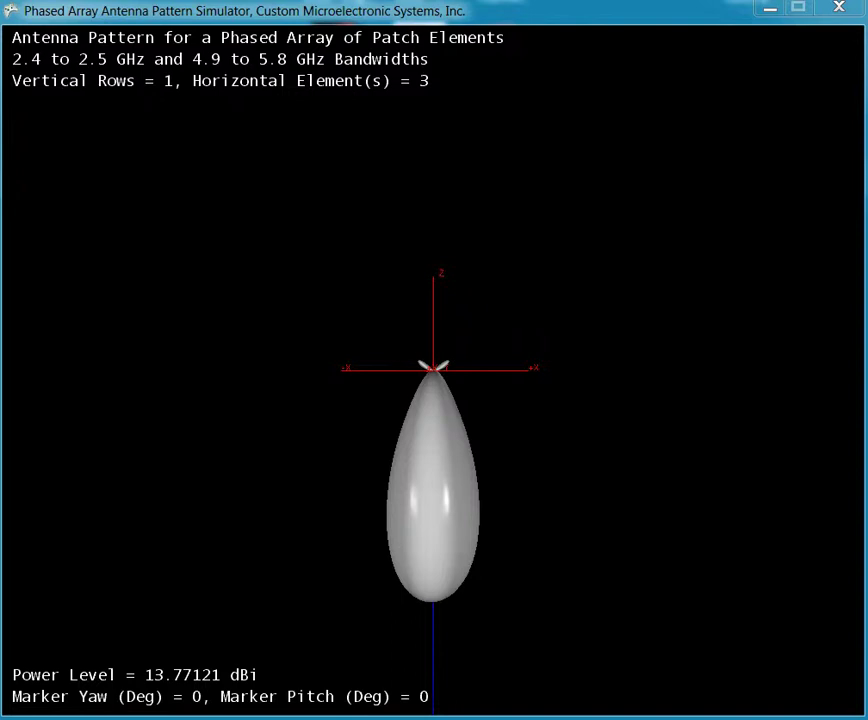
Sweep the marker yaw to 22 degrees to measure the power at one edge of the three-element beam
key("Right")
key("Right")
key("Right")
key("Right")
key("Right")
key("Right")
key("Right")
key("Right")
key("Right")
key("Right")
key("Right")
key("Right")
key("Right")
key("Right")
key("Right")
key("Right")
key("Right")
key("Right")
key("Right")
key("Right")
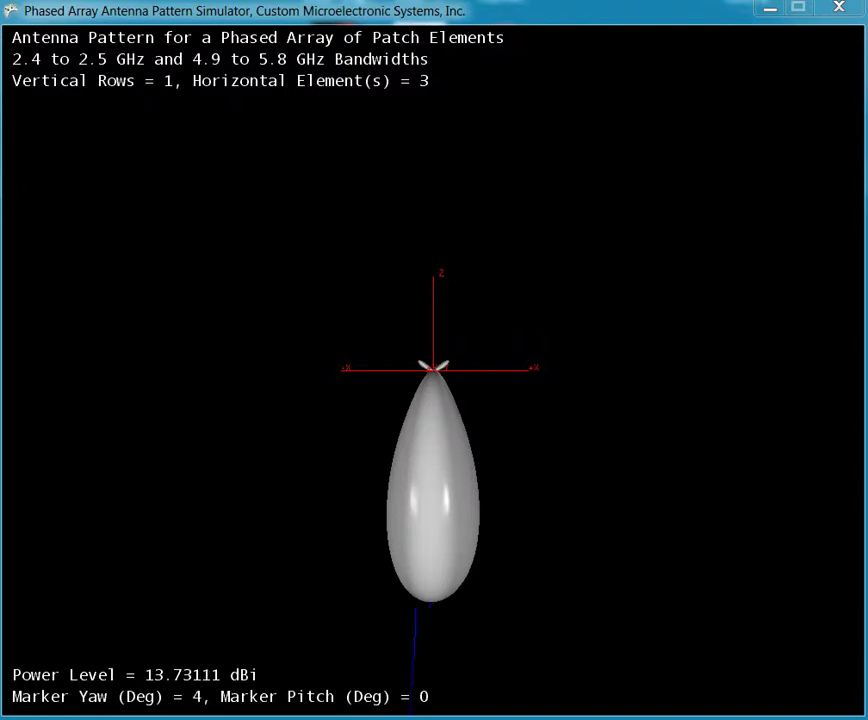
key("Left")
key("Left")
key("Left")
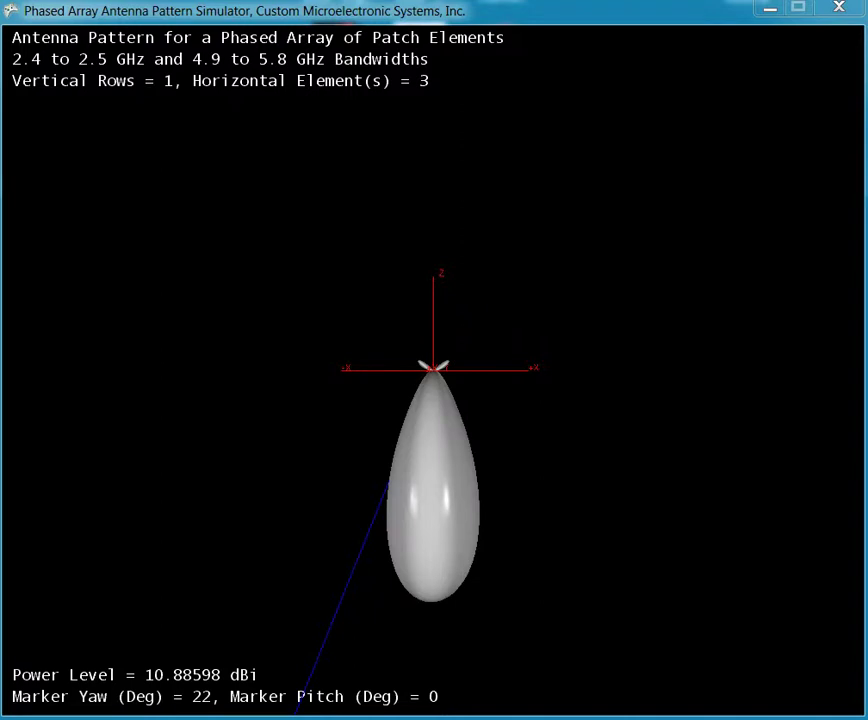
Sweep the marker yaw to -22 degrees to measure the power at the opposite edge of the three-element beam
key("Left")
key("Left")
key("Left")
key("Left")
key("Left")
key("Left")
key("Left")
key("Left")
key("Left")
key("Left")
key("Left")
key("Left")
key("Left")
key("Left")
key("Left")
key("Left")
key("Left")
key("Left")
key("Left")
key("Left")
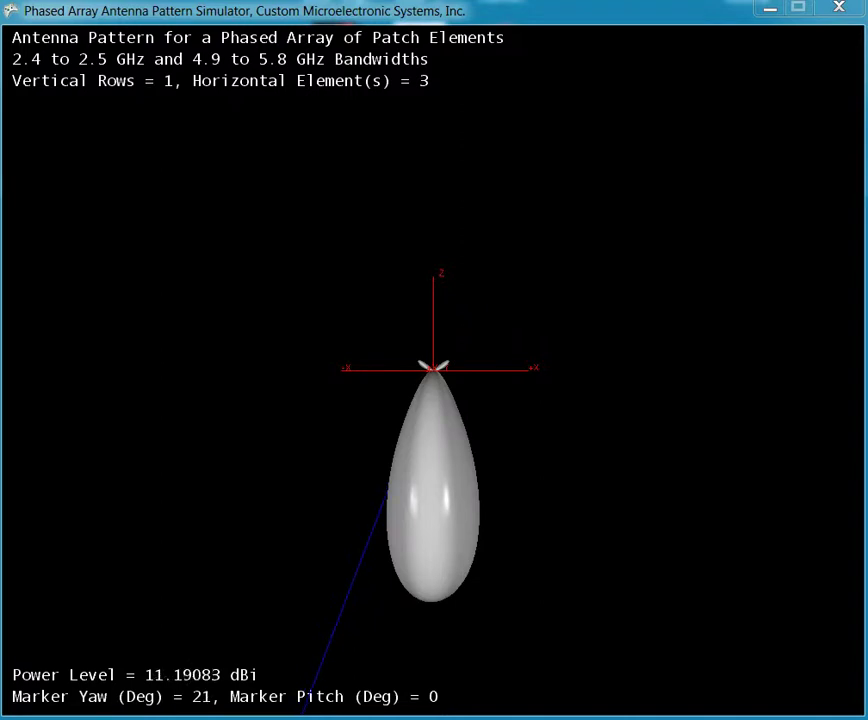
key("Left")
key("Left")
key("Left")
key("Left")
key("Left")
key("Left")
key("Left")
key("Left")
key("Left")
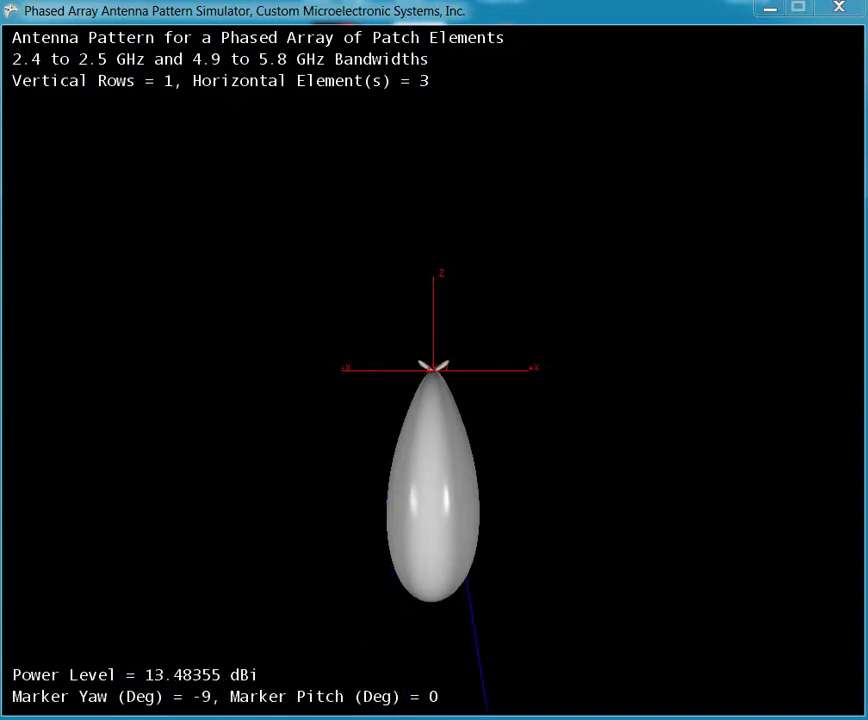
key("Left")
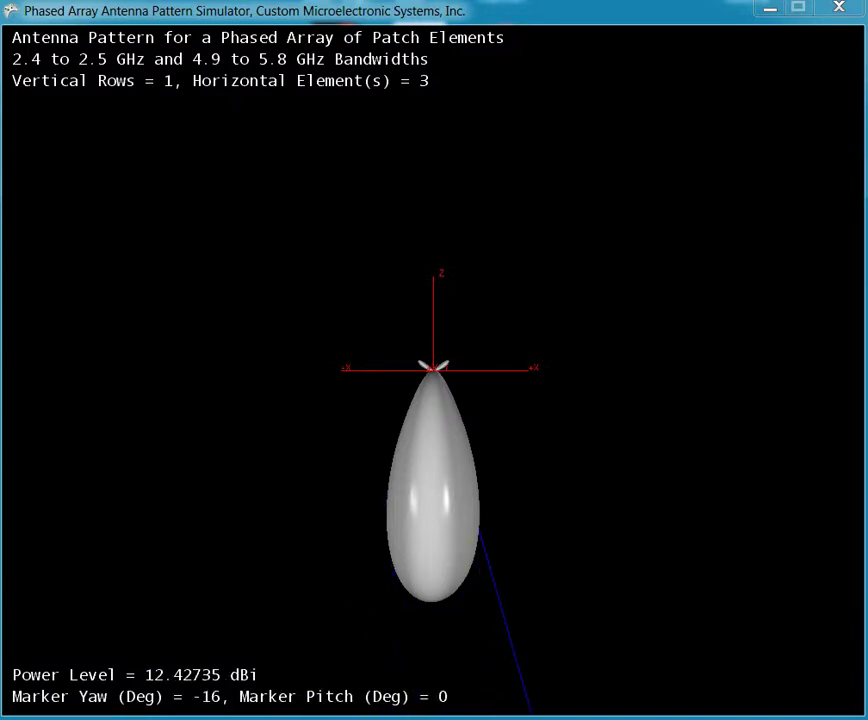
key("Left")
key("Left")
key("Left")
key("Left")
key("Left")
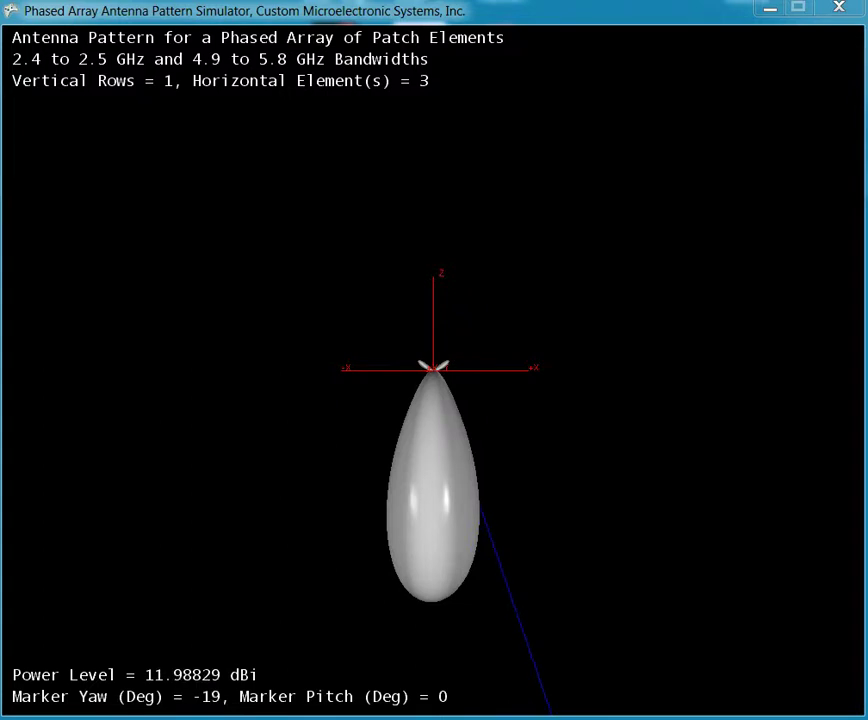
key("Left")
key("Left")
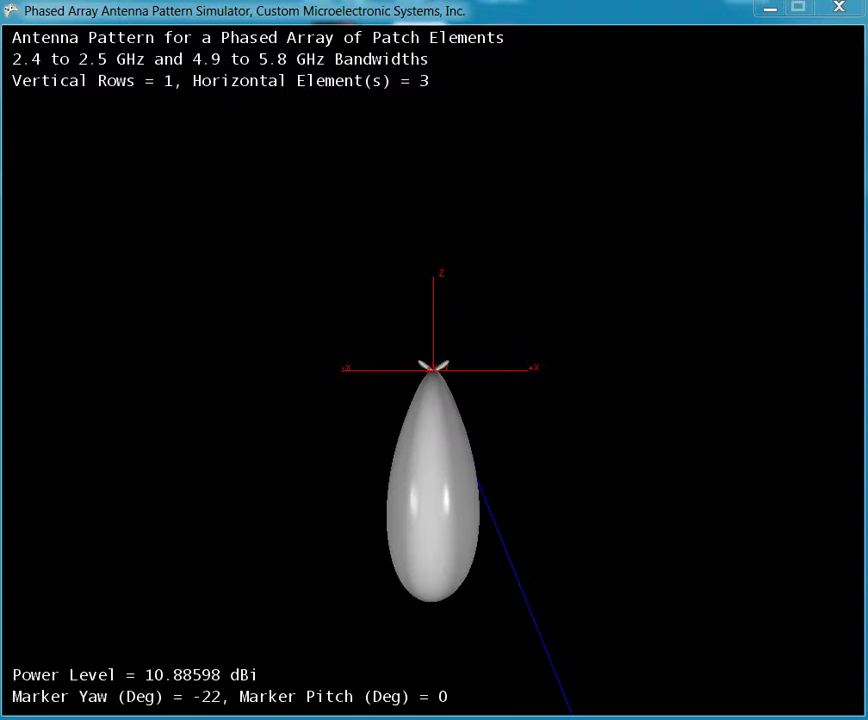
Rotate the three-element pattern to examine its shape from the side, and return to the straight top-down view
key("Left")
key("Left")
key("Left")
key("Left")
key("Left")
key("Left")
key("Left")
key("Left")
key("Left")
key("Left")
key("Left")
key("Left")
key("Left")
key("Left")
key("Left")
key("Right")
key("Right")
key("Right")
key("Right")
key("Right")
key("Right")
key("Right")
key("Right")
key("Right")
key("Right")
key("Right")
key("Right")
key("Right")
key("Right")
key("Right")
key("Right")
key("Right")
key("Right")
key("Right")
key("Right")
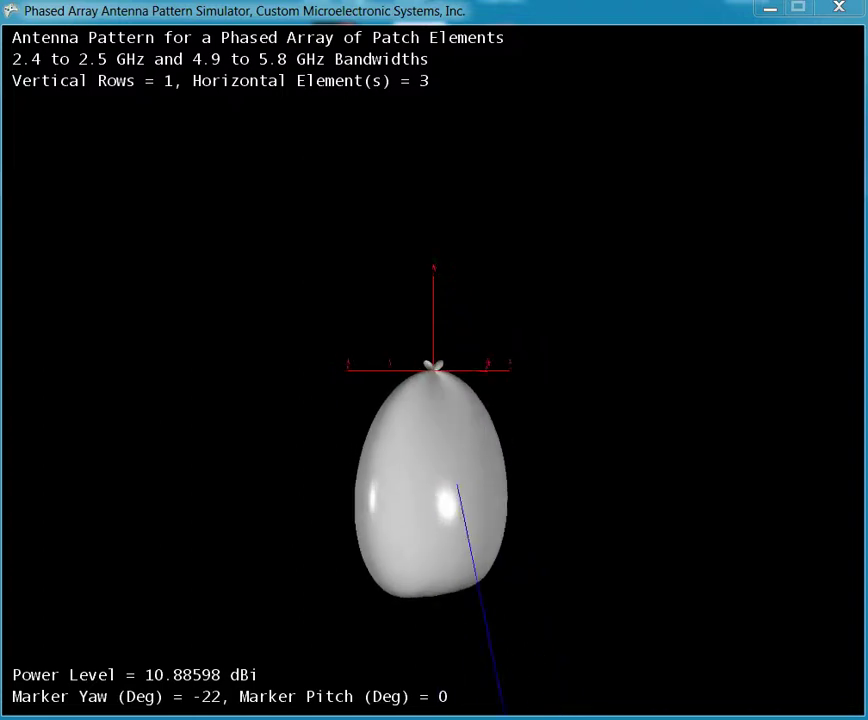
key("Left")
key("Left")
key("Left")
key("Left")
key("Left")
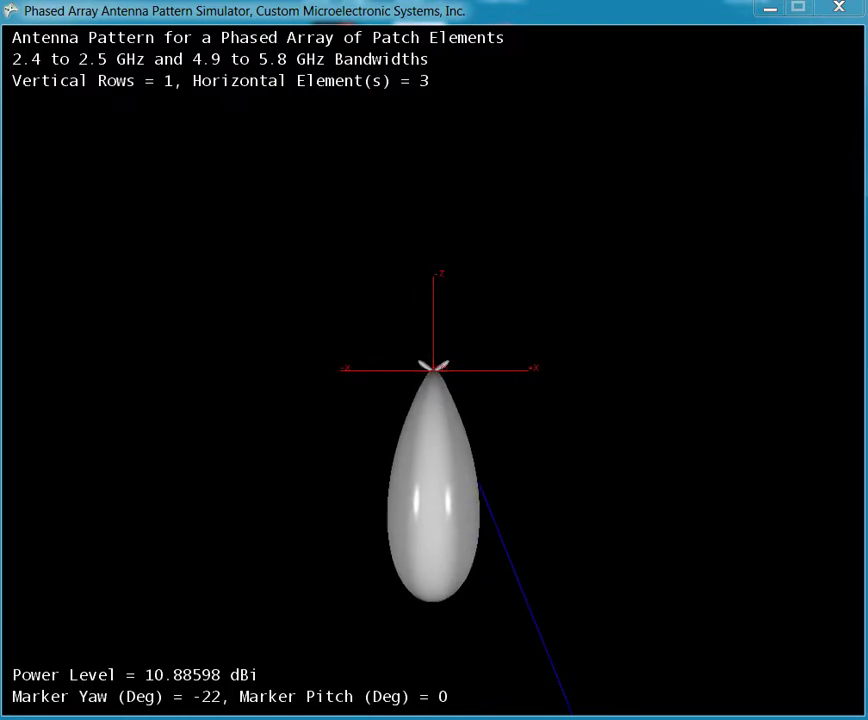
Increase the array to 4 horizontal elements
key("plus")
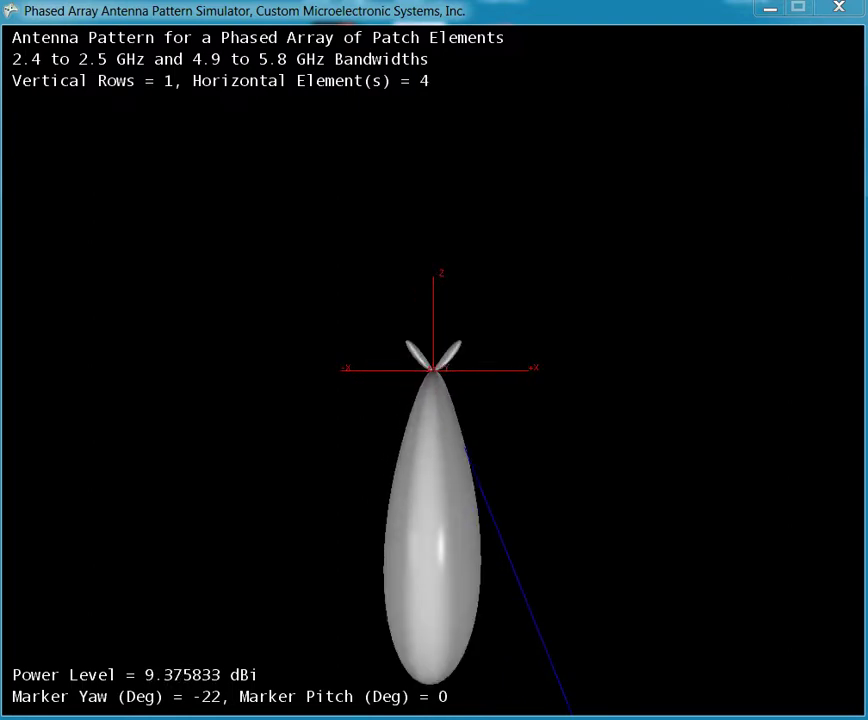
key("Page_Down")
key("Page_Down")
key("Page_Down")
key("Page_Down")
key("Page_Down")
key("Page_Down")
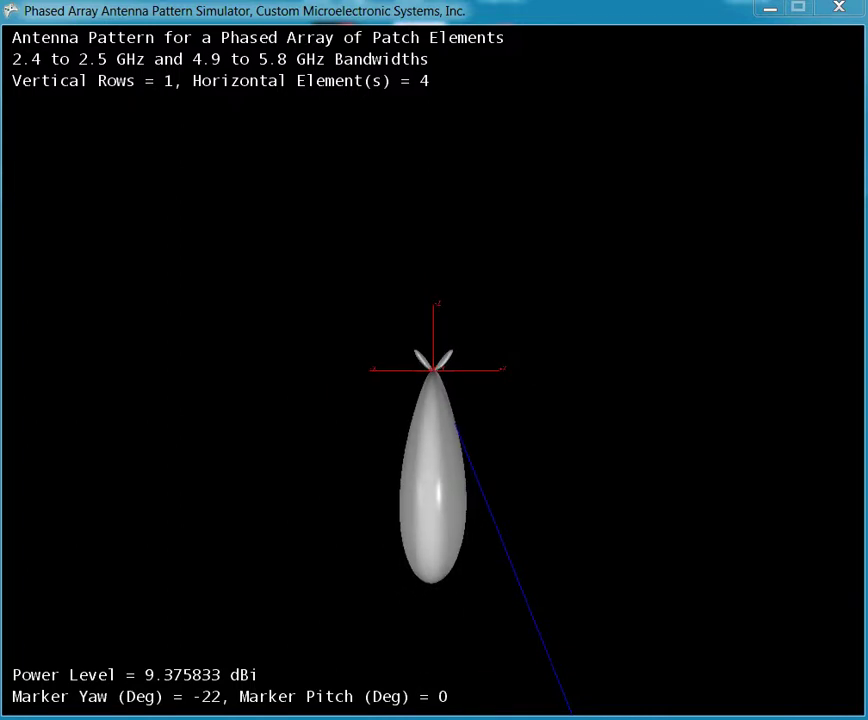
Rotate the four-element pattern to examine its main beam and side lobes, and return to the top-down view
key("Left")
key("Left")
key("Left")
key("Left")
key("Left")
key("Left")
key("Left")
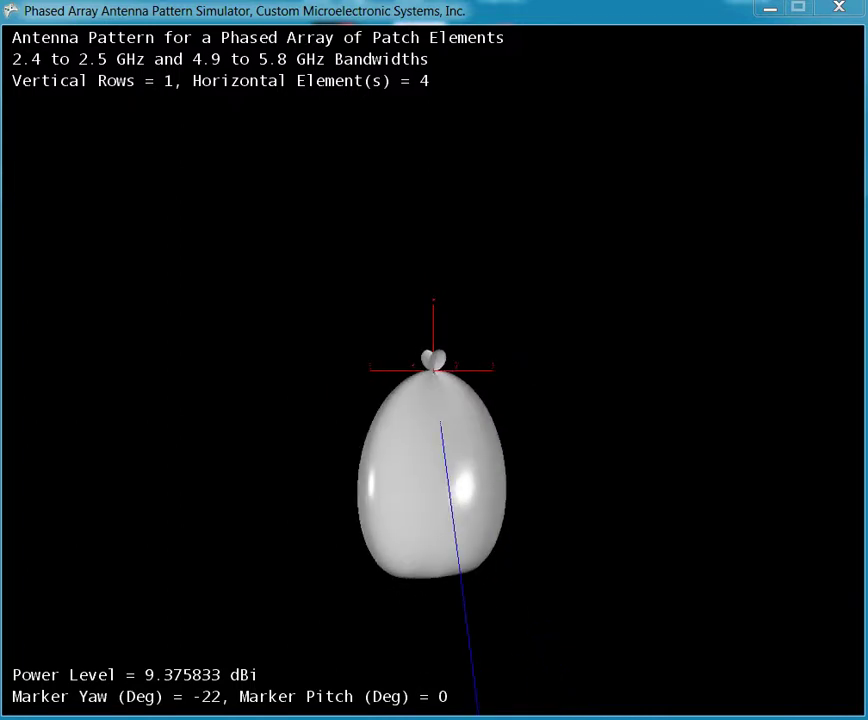
key("Right")
key("Right")
key("Right")
key("Right")
key("Right")
key("Right")
key("Right")
key("Right")
key("Right")
key("Right")
key("Right")
key("Right")
key("Right")
key("Right")
key("Right")
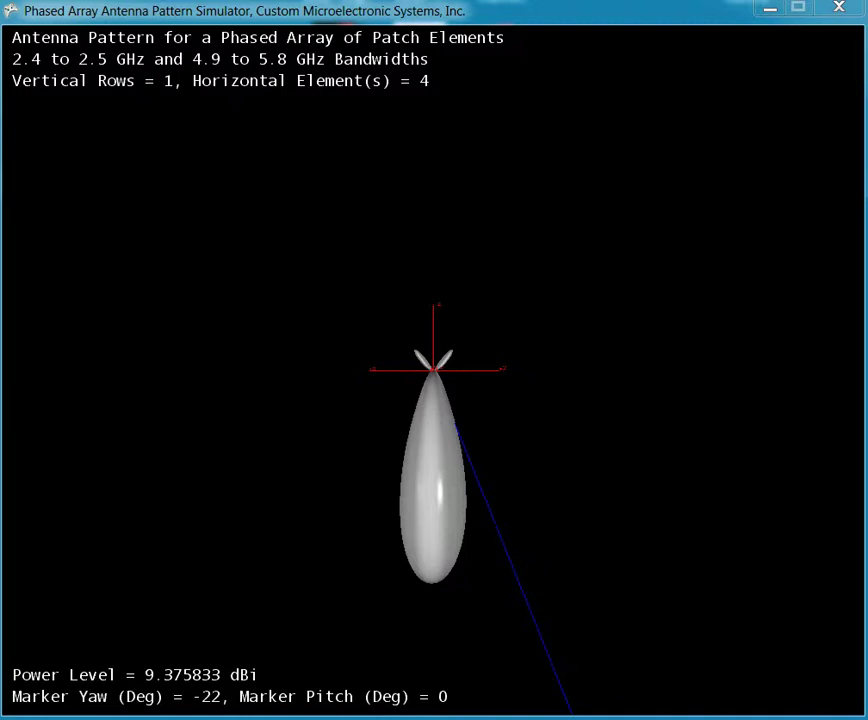
Center the marker at 0 degrees yaw to measure the peak gain of the four-element beam
key("Left")
key("Left")
key("Left")
key("Left")
key("Left")
key("Left")
key("Left")
key("Left")
key("Left")
key("Left")
key("Left")
key("Left")
key("Left")
key("Left")
key("Left")
key("Left")
key("Left")
key("Left")
key("Left")
key("Left")
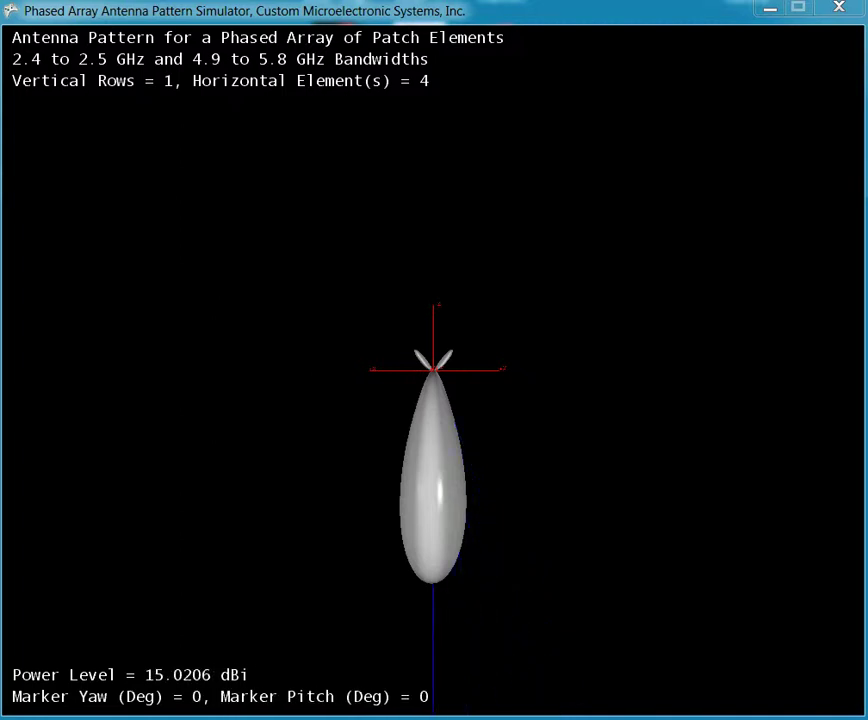
key("Left")
key("Right")
Sweep the marker yaw to 17 degrees to measure the power at one edge of the four-element beam
key("Left")
key("Left")
key("Left")
key("Left")
key("Left")
key("Left")
key("Left")
key("Left")
key("Left")
key("Left")
key("Left")
key("Left")
key("Left")
key("Left")
key("Left")
key("Left")
key("Left")
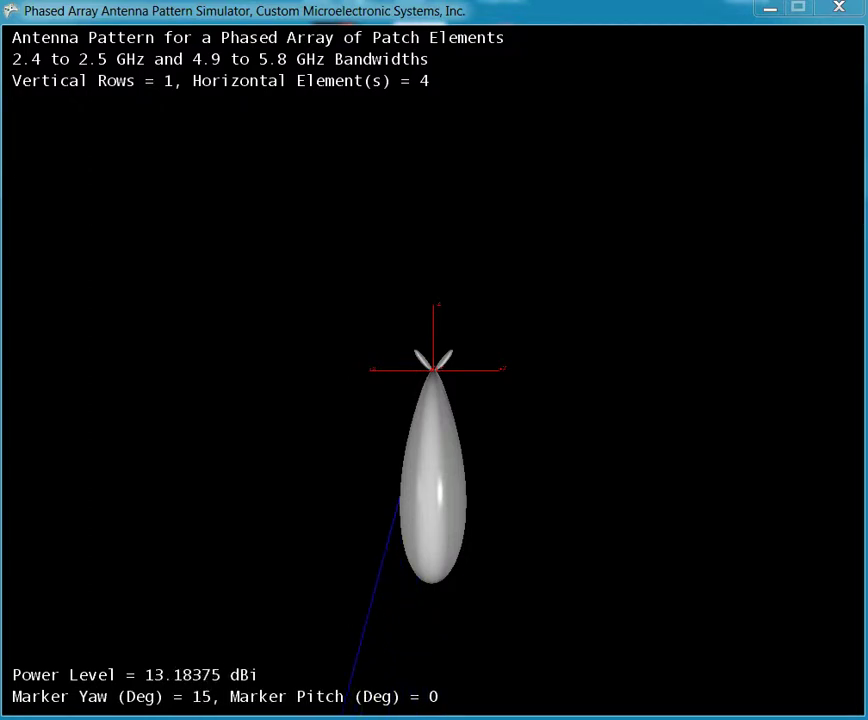
key("Left")
key("Left")
key("Left")
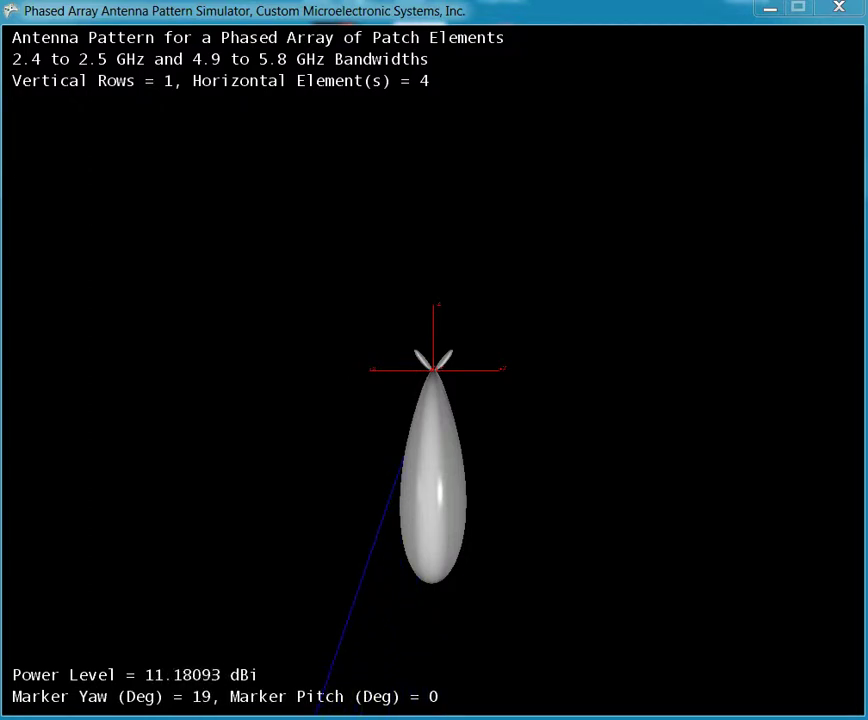
key("Right")
key("Right")
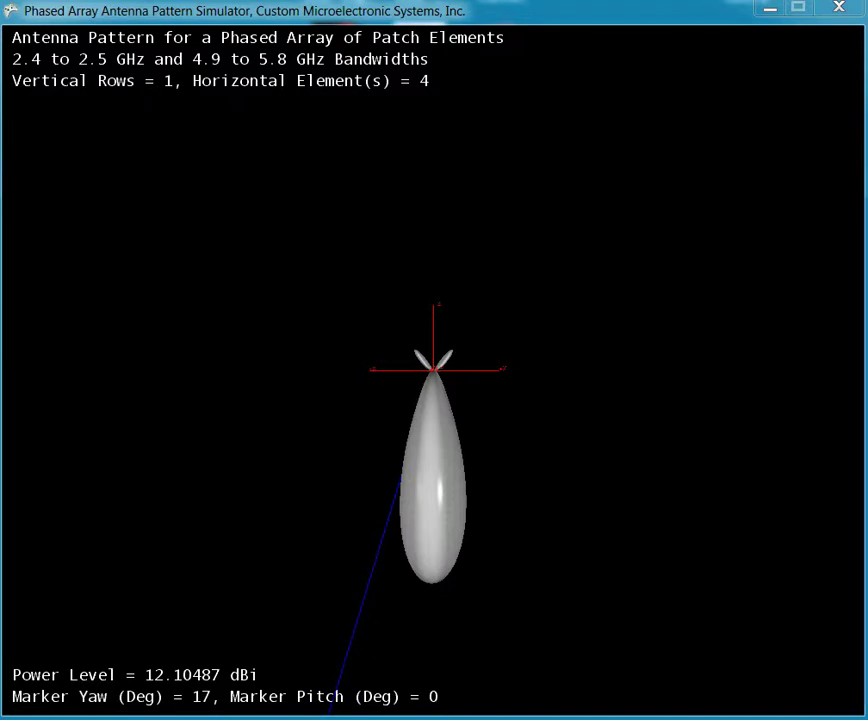
Sweep the marker yaw to -17 degrees to measure the power at the opposite edge of the four-element beam
key("Right")
key("Right")
key("Right")
key("Right")
key("Right")
key("Right")
key("Right")
key("Right")
key("Right")
key("Right")
key("Right")
key("Right")
key("Right")
key("Right")
key("Right")
key("Right")
key("Right")
key("Right")
key("Right")
key("Right")
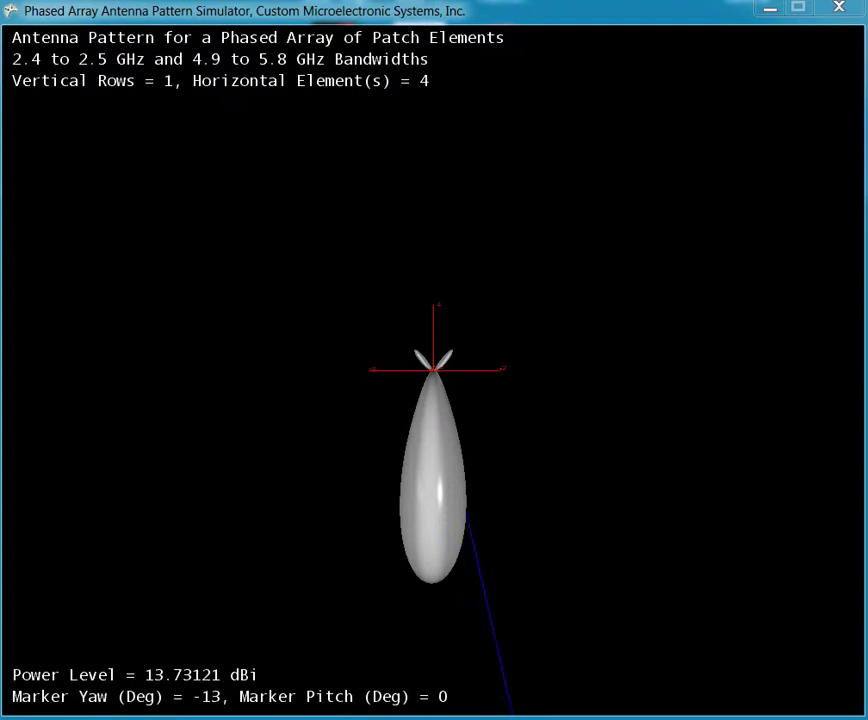
key("Right")
key("Right")
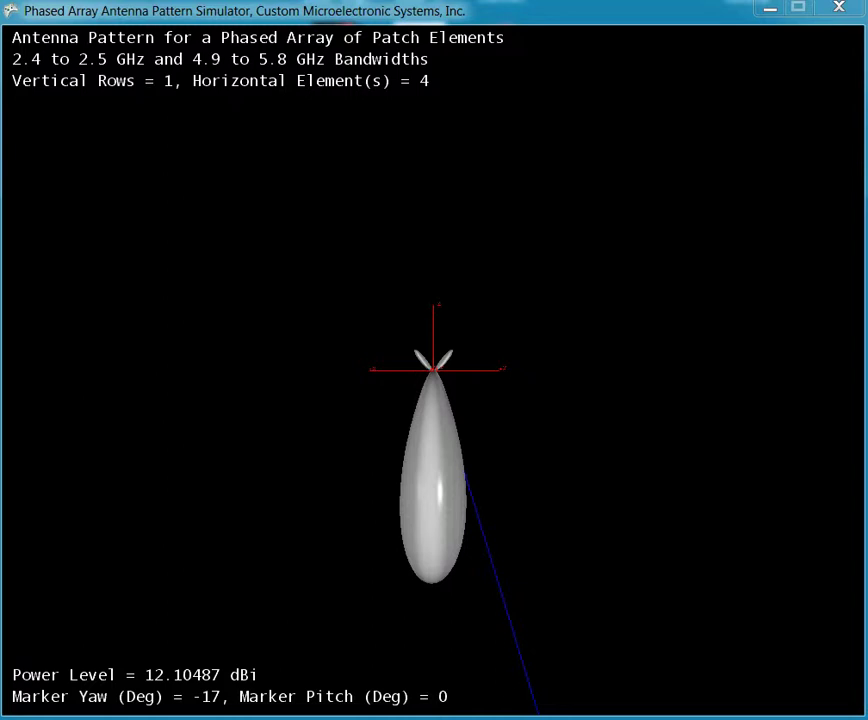
Increase the array to 5 horizontal elements and center the marker at 0 degrees yaw to measure the peak gain
key("h")
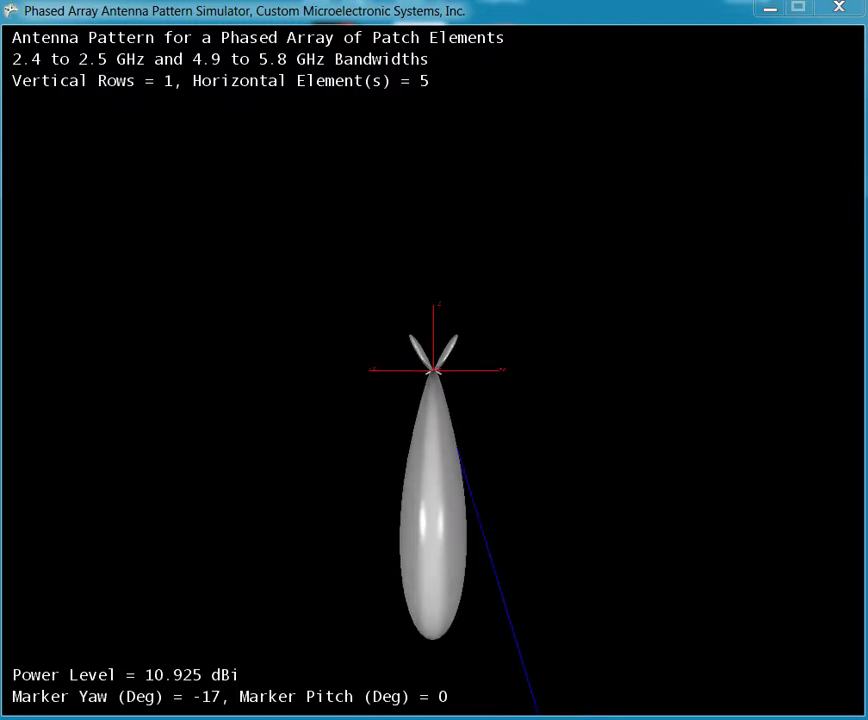
key("Left")
key("Left")
key("Left")
key("Left")
key("Left")
key("Left")
key("Left")
key("Left")
key("Left")
key("Left")
key("Left")
key("Left")
key("Left")
key("Left")
key("Left")
key("Left")
key("Left")
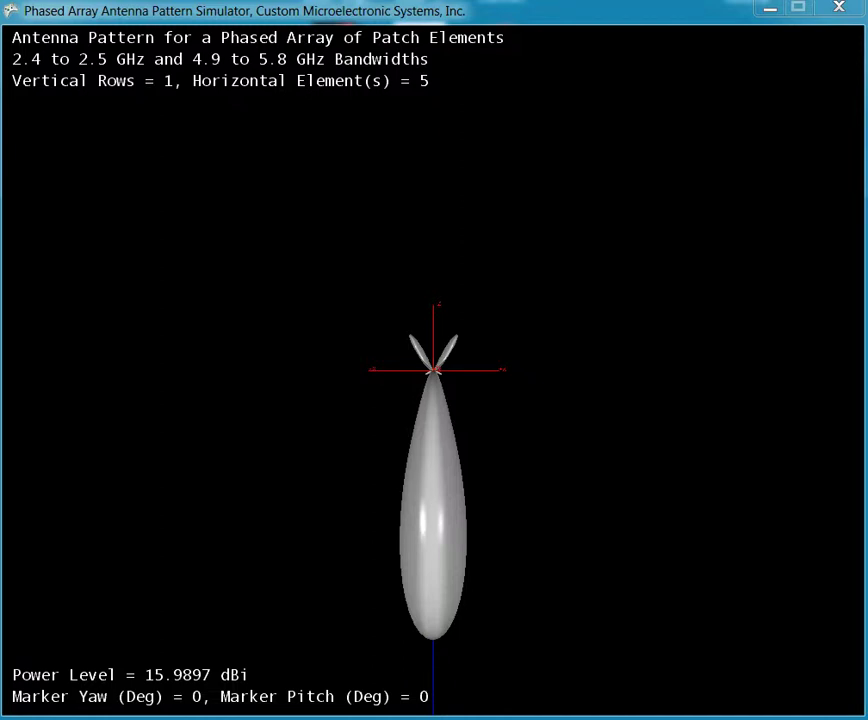
Sweep the marker yaw to 14 degrees to measure the power at one edge of the five-element beam
key("Right")
key("Right")
key("Right")
key("Right")
key("Right")
key("Right")
key("Right")
key("Right")
key("Right")
key("Right")
key("Right")
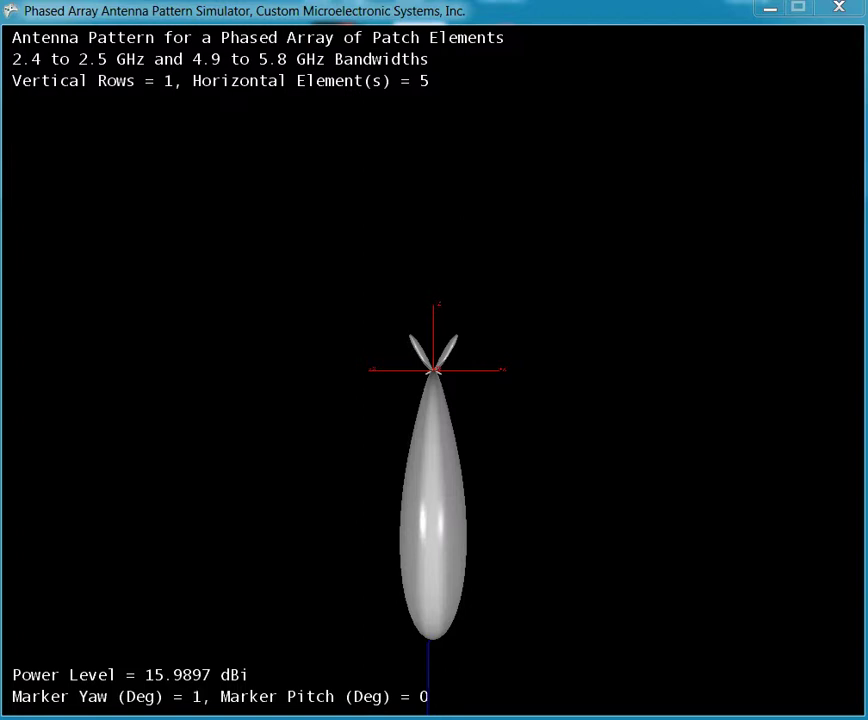
key("Right")
key("Right")
key("Right")
key("Right")
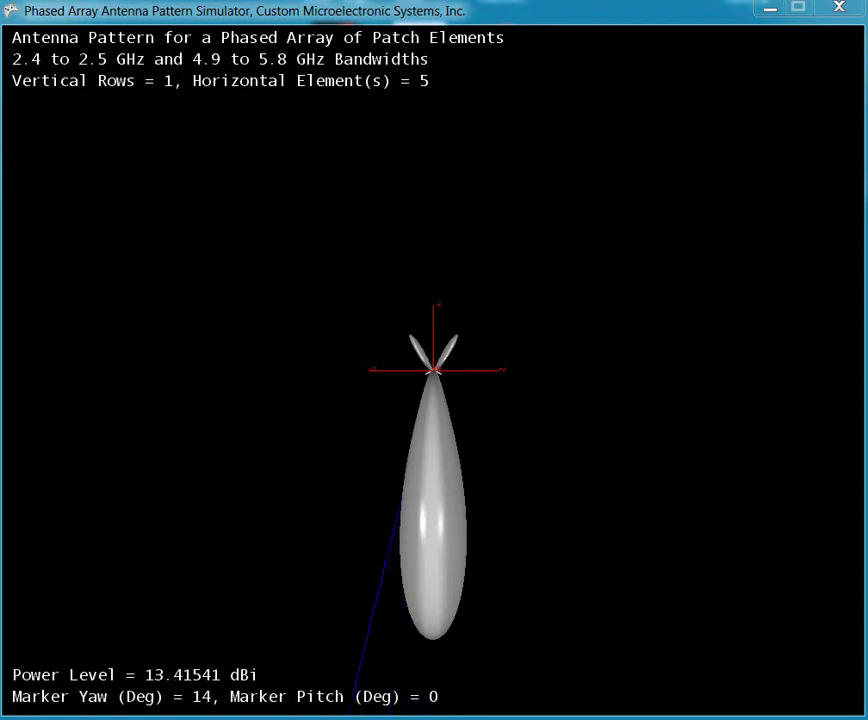
Sweep the marker yaw to -14 degrees to measure the power at the opposite edge of the five-element beam
key("Left")
key("Left")
key("Left")
key("Left")
key("Left")
key("Left")
key("Left")
key("Left")
key("Left")
key("Left")
key("Left")
key("Left")
key("Left")
key("Left")
key("Left")
key("Left")
key("Left")
key("Left")
key("Left")
key("Left")
key("Left")
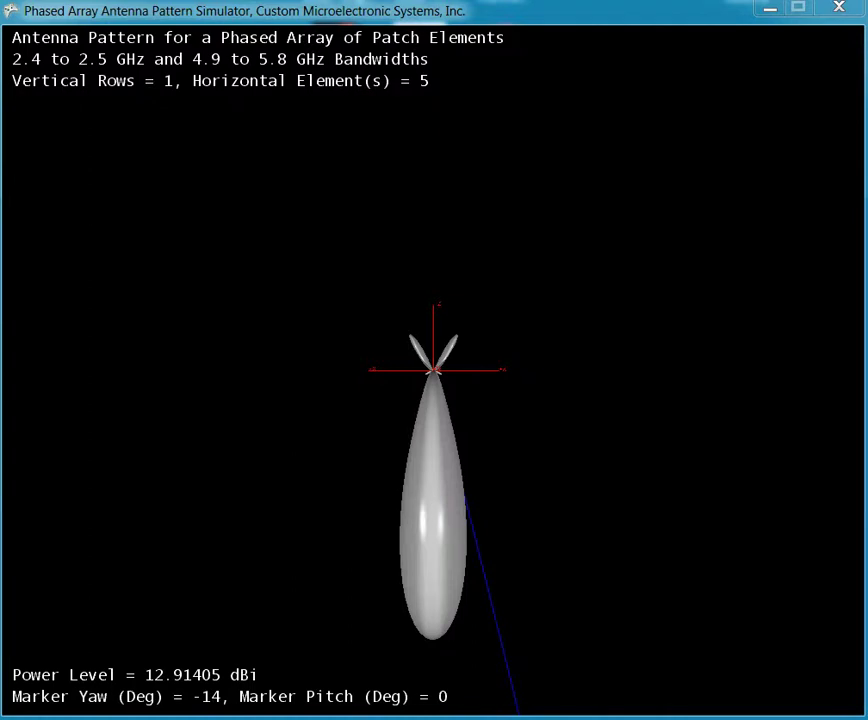
key("Right")
key("Left")
Add a second vertical row to the five-element array and show the whole pattern in side view
key("f")
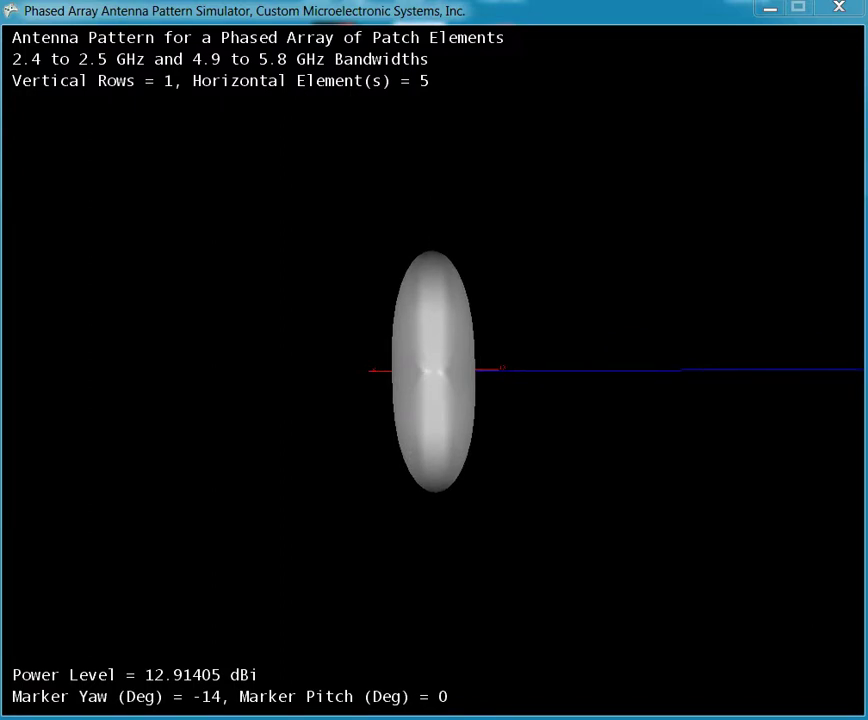
key("Up")
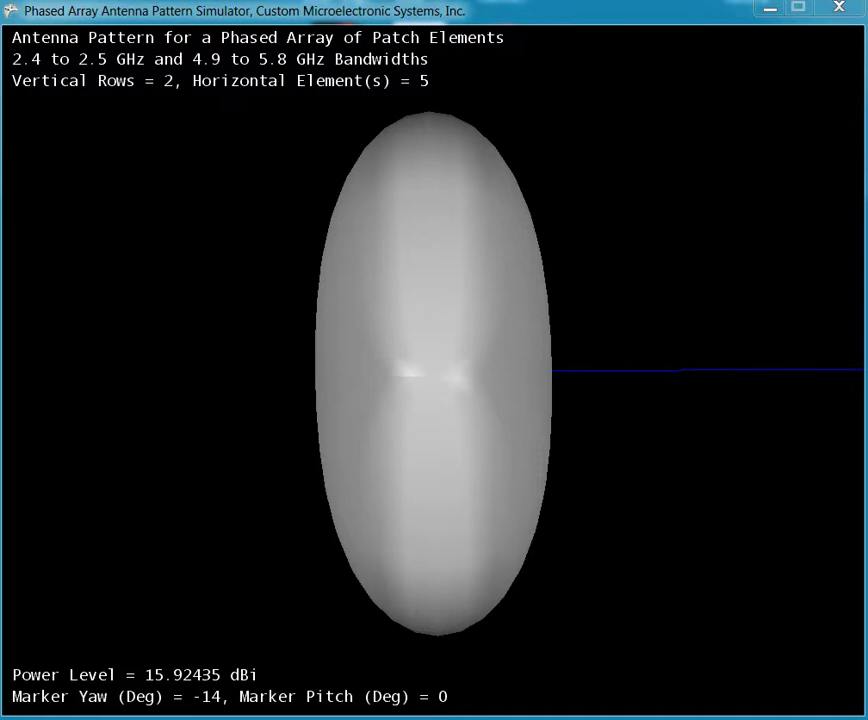
scroll(433, 372, "down", 3)
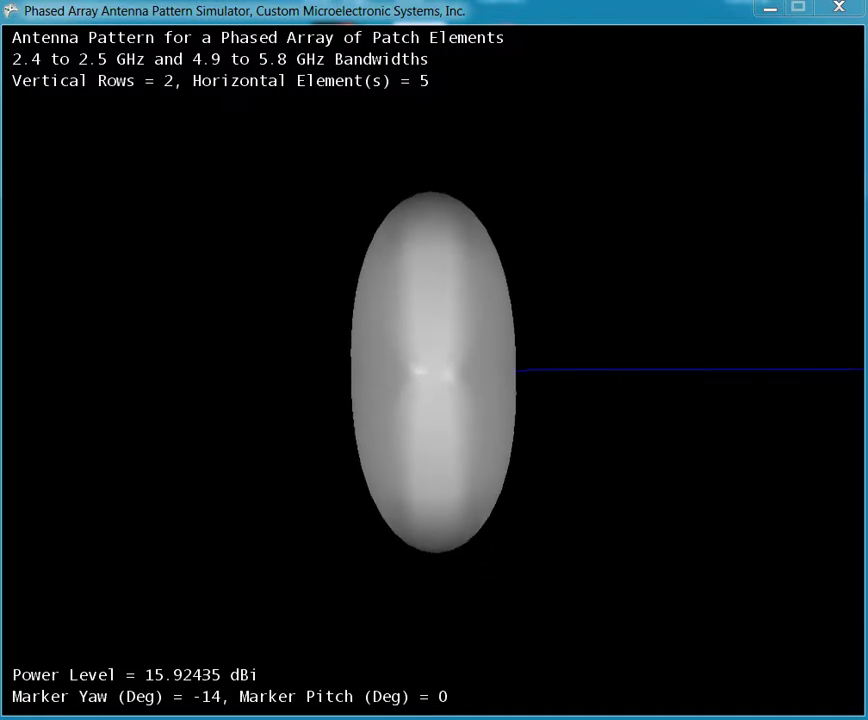
key("Left")
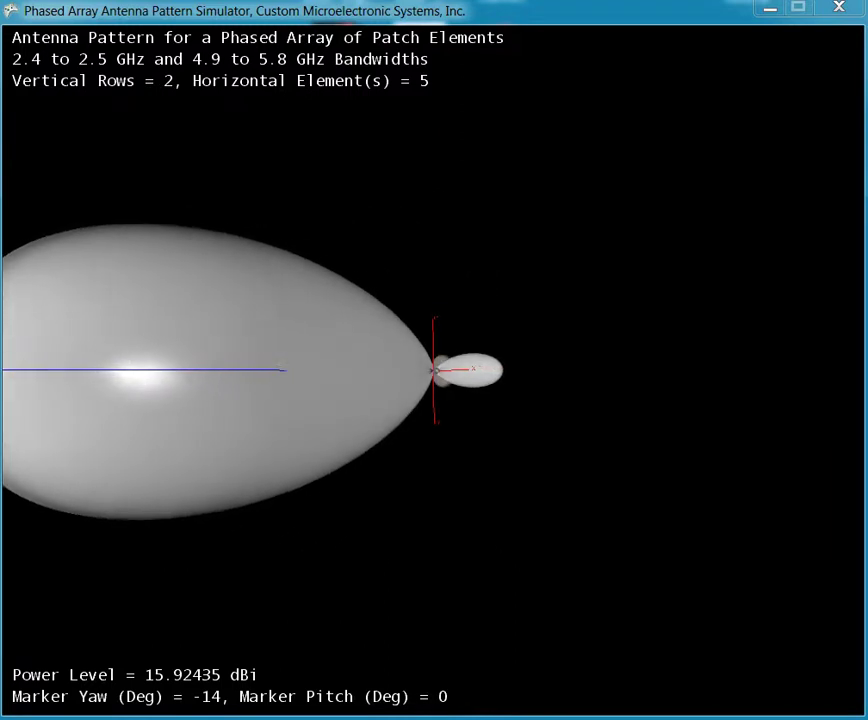
key("Left")
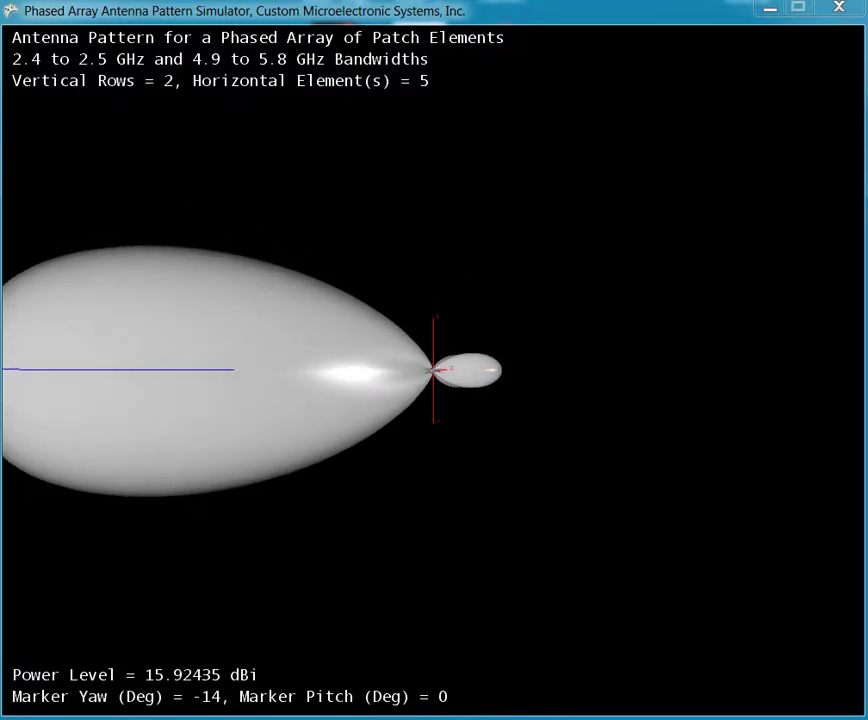
key("Left")
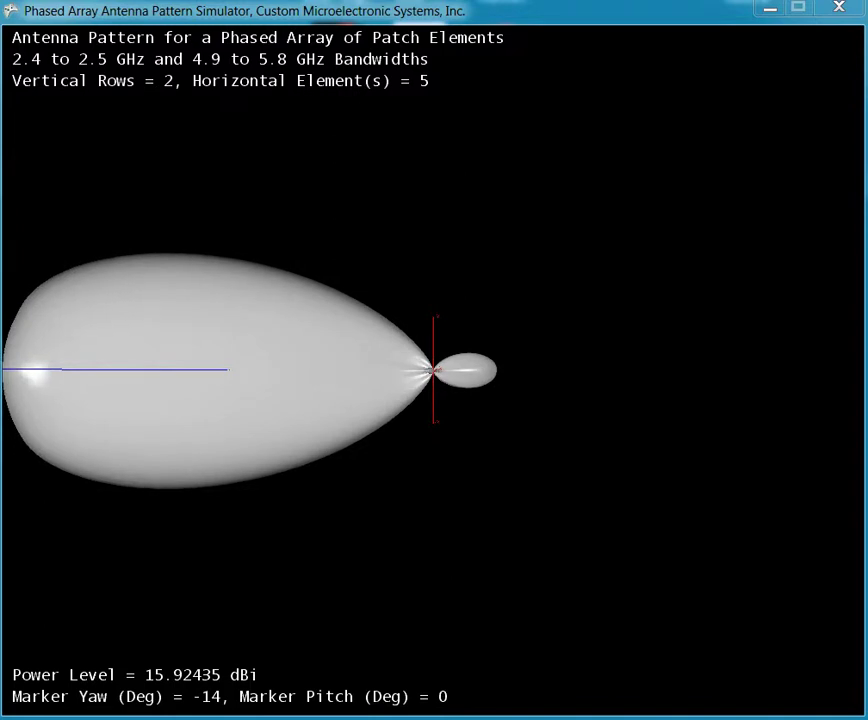
key("Left")
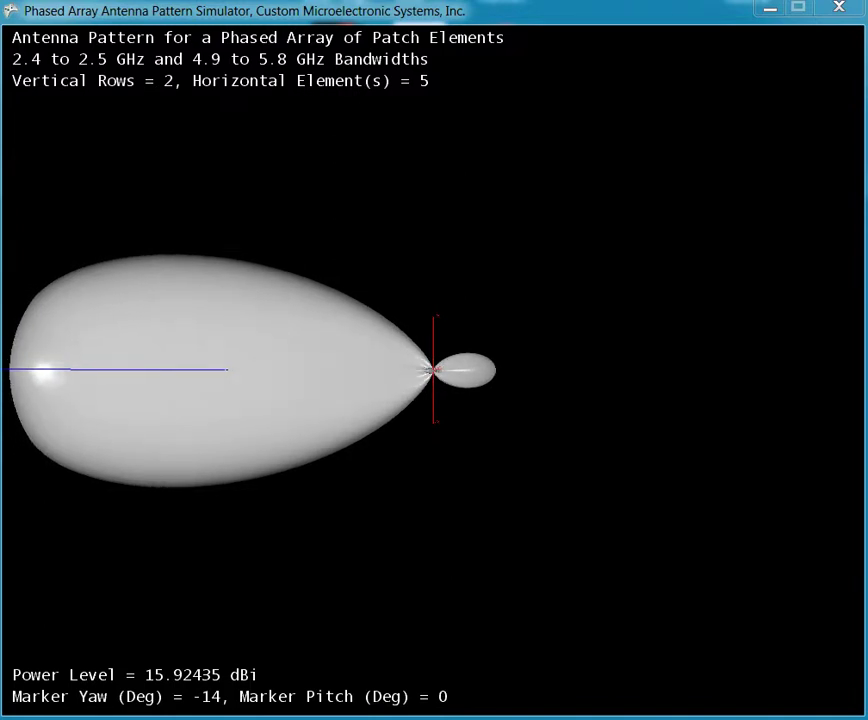
key("Left")
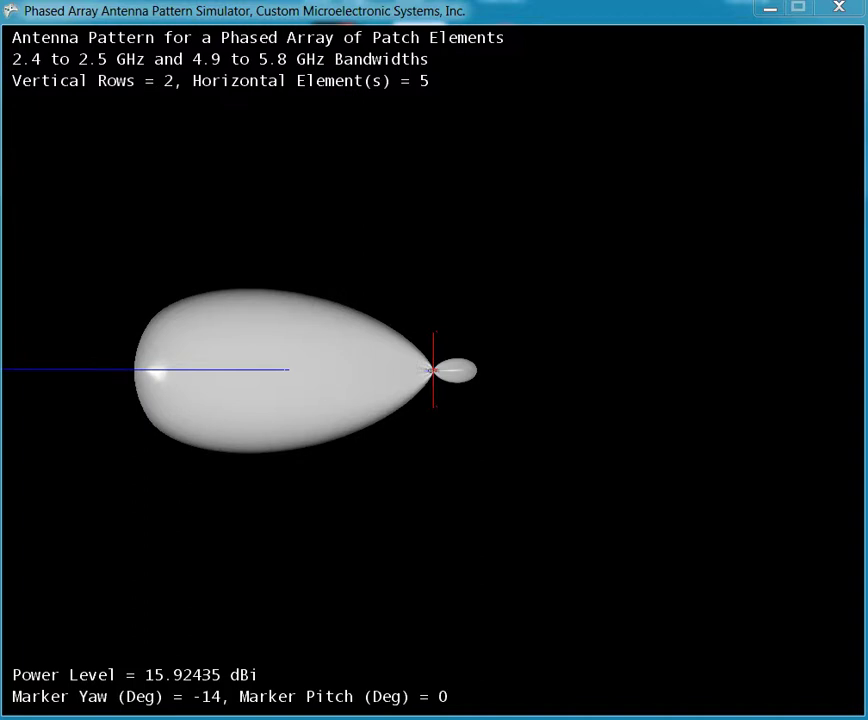
Center the marker at 0 degrees yaw to measure the peak gain of the two-row, five-element array
key("Right")
key("Right")
key("Right")
key("Right")
key("Right")
key("Right")
key("Right")
key("Right")
key("Right")
key("Right")
key("Right")
key("Right")
key("Right")
key("Right")
key("Right")
key("Right")
key("Right")
key("Right")
key("Right")
key("Right")
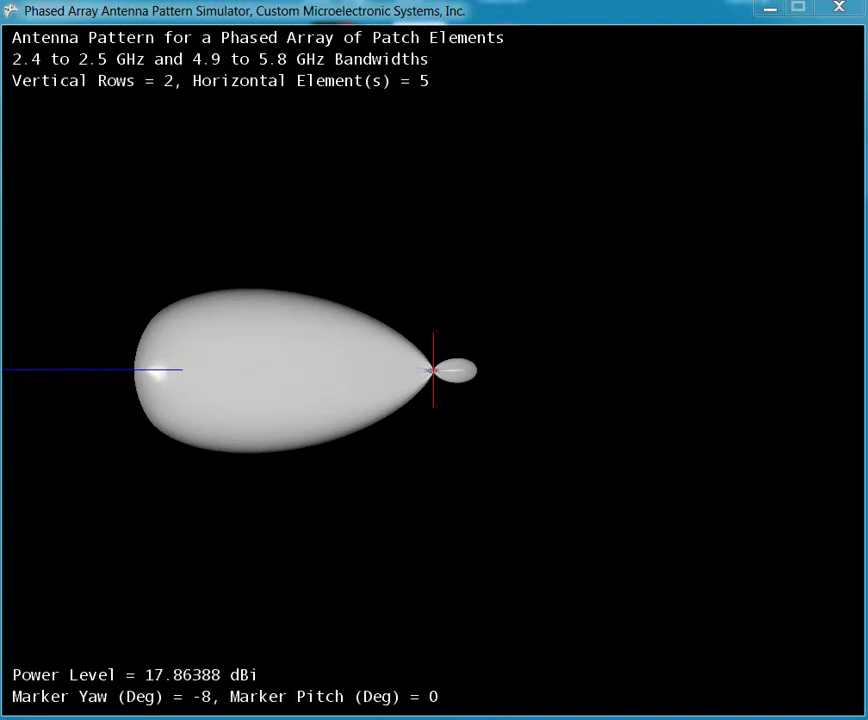
key("Left")
key("Left")
key("Left")
key("Left")
key("Left")
key("Left")
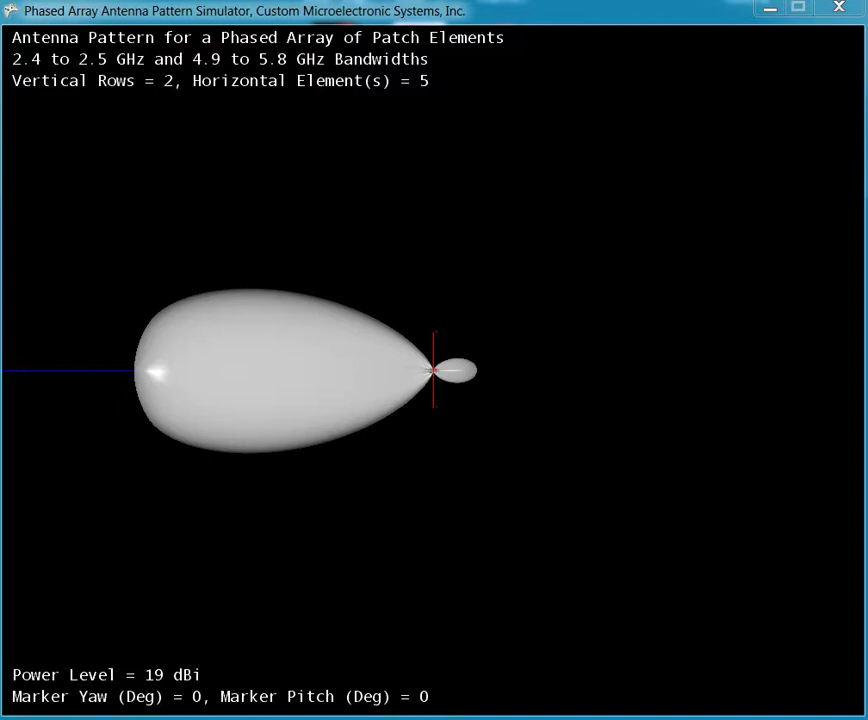
Raise the marker pitch to 31 degrees to measure the power at the upper edge of the two-row beam
key("Down")
key("Down")
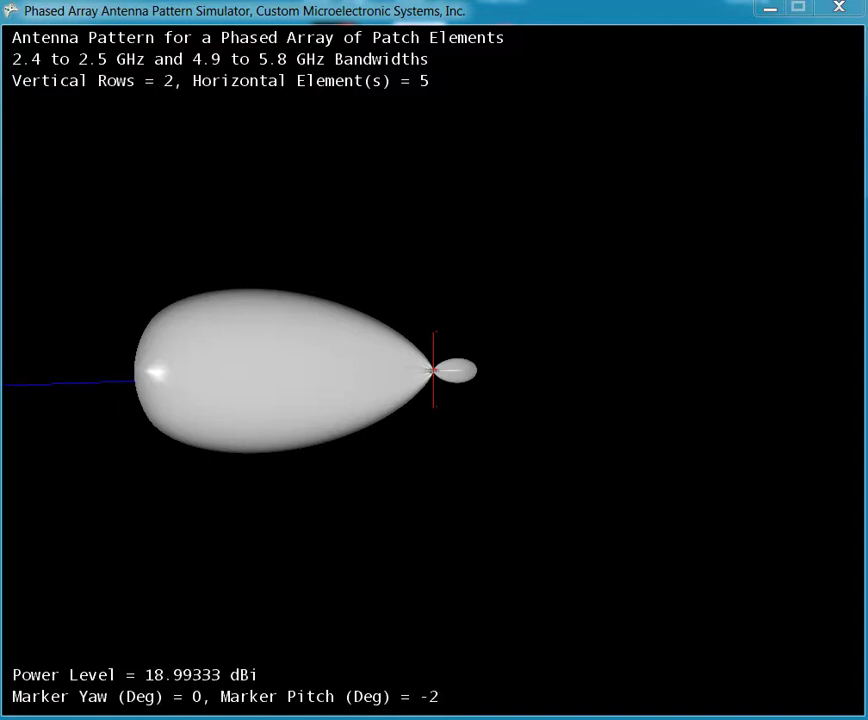
key("Up")
key("Up")
key("Up")
key("Up")
key("Up")
key("Up")
key("Up")
key("Up")
key("Up")
key("Up")
key("Up")
key("Up")
key("Up")
key("Up")
key("Up")
key("Up")
key("Up")
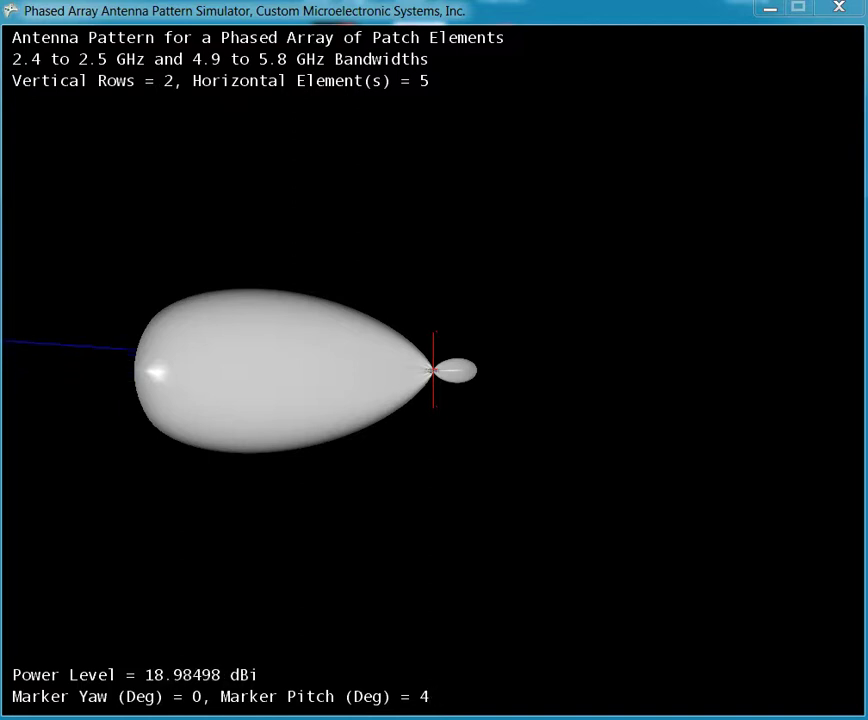
key("Up")
key("Up")
key("Up")
key("Up")
key("Up")
key("Up")
key("Up")
key("Up")
key("Up")
key("Up")
key("Up")
key("Up")
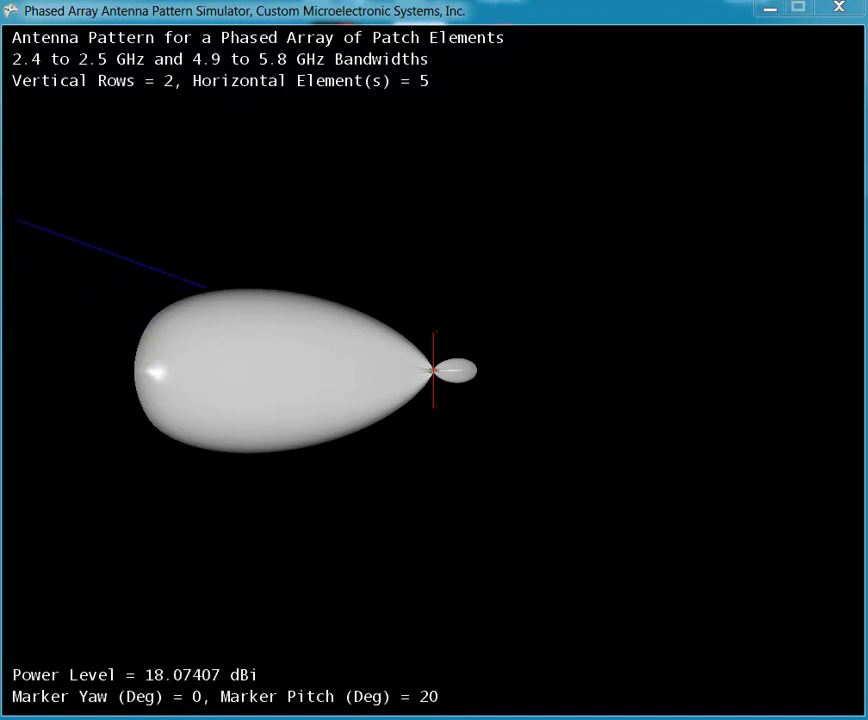
key("Up")
key("Up")
key("Up")
key("Up")
key("Up")
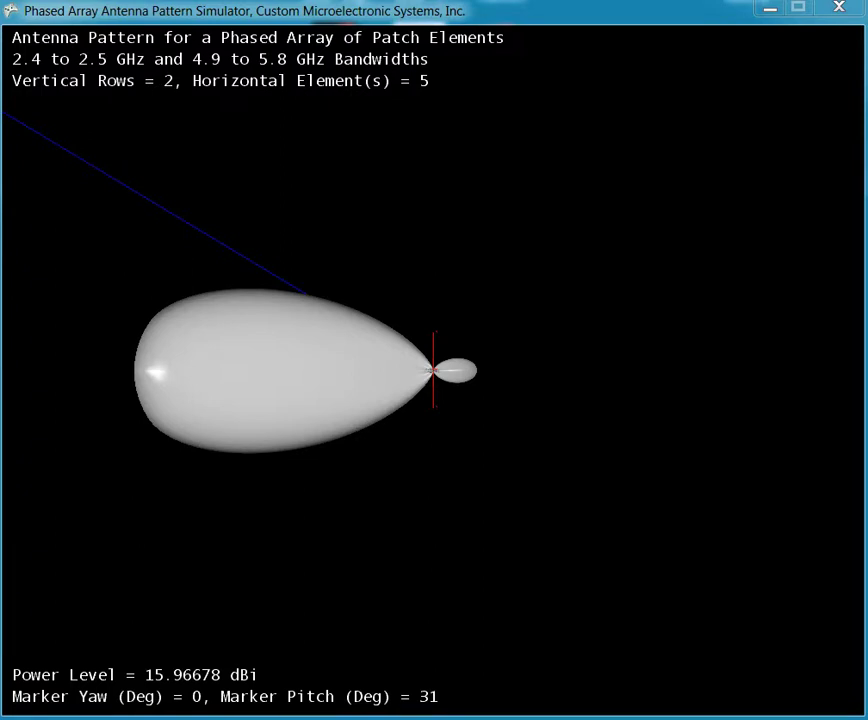
Lower the marker pitch to -31 degrees to measure the power at the lower edge of the two-row beam
key("Down")
key("Down")
key("Down")
key("Down")
key("Down")
key("Down")
key("Down")
key("Down")
key("Down")
key("Down")
key("Down")
key("Down")
key("Down")
key("Down")
key("Down")
key("Down")
key("Down")
key("Down")
key("Down")
key("Down")
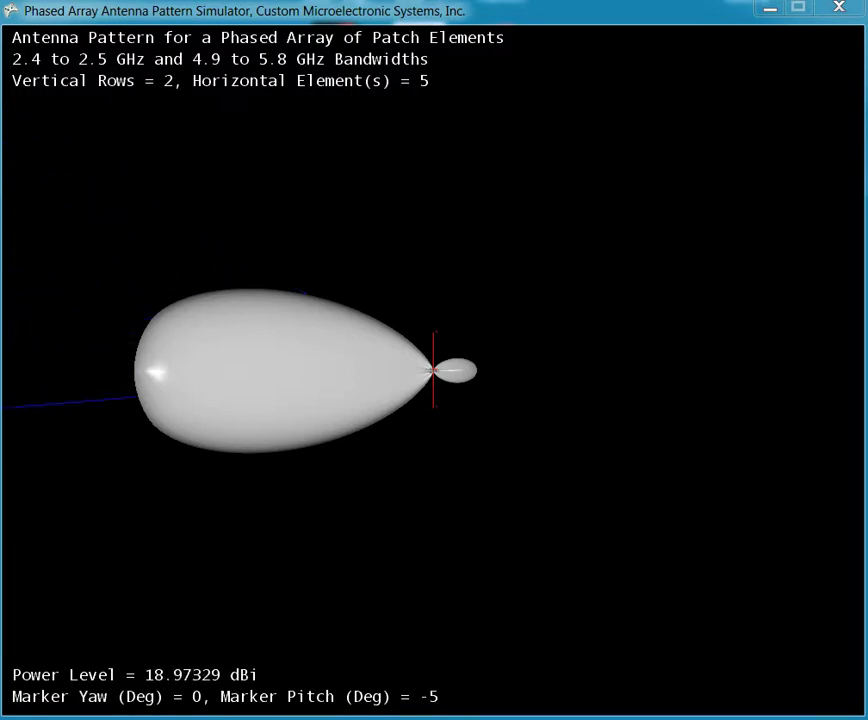
key("Down")
key("Down")
key("Down")
key("Down")
key("Down")
key("Down")
key("Down")
key("Down")
key("Down")
key("Down")
key("Down")
key("Down")
key("Down")
key("Down")
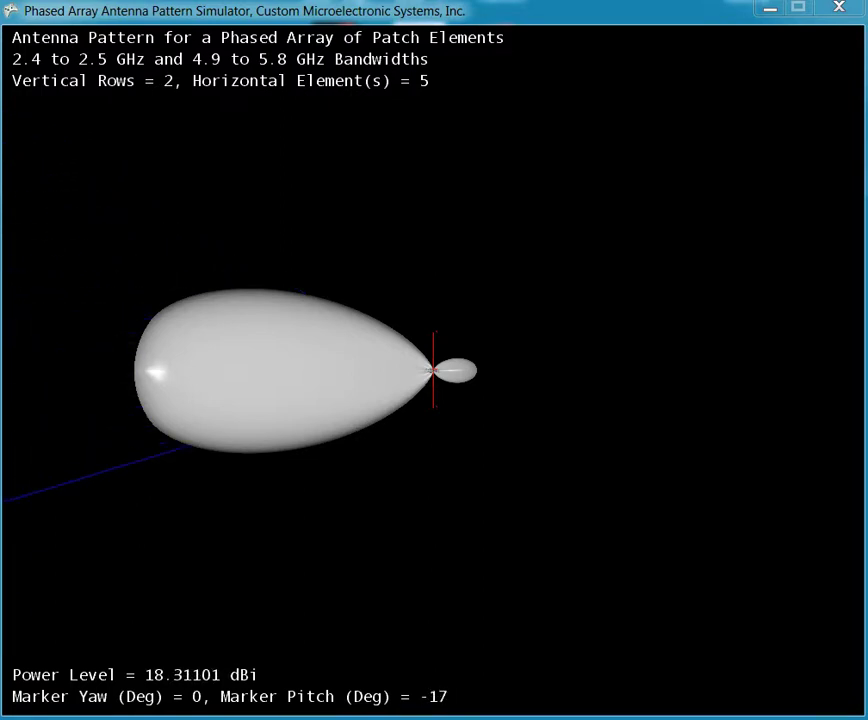
key("Down")
key("Down")
key("Down")
key("Down")
key("Down")
key("Down")
key("Down")
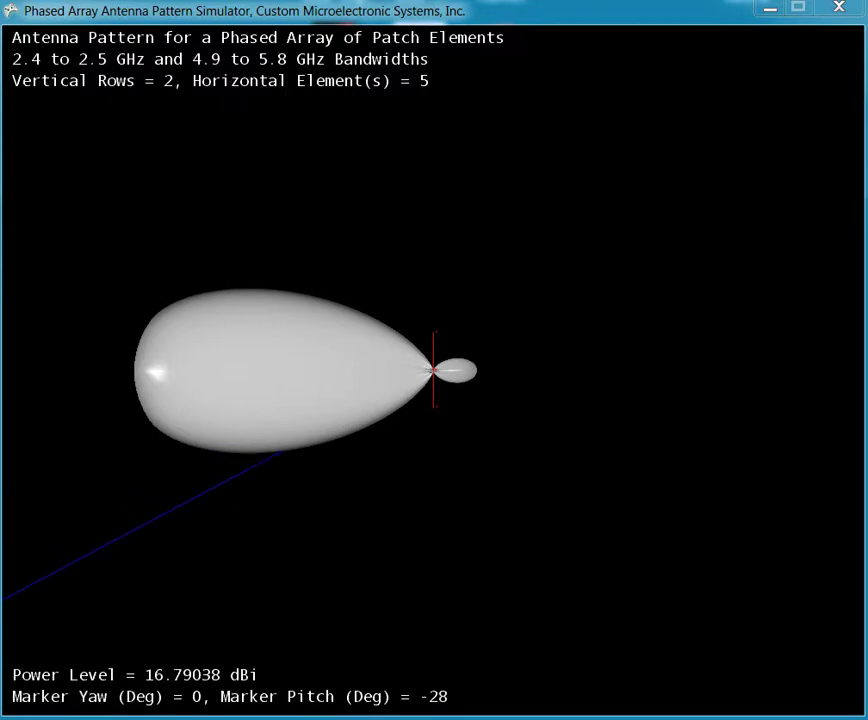
key("Down")
key("Down")
key("Down")
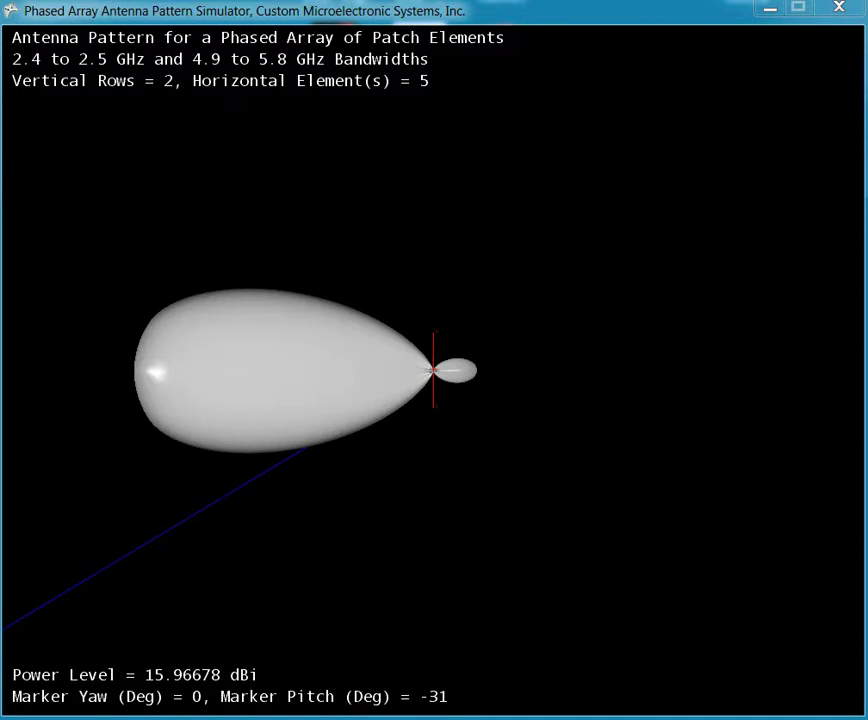
Add a third vertical row to the five-element array and show the whole pattern
key("Page_Up")
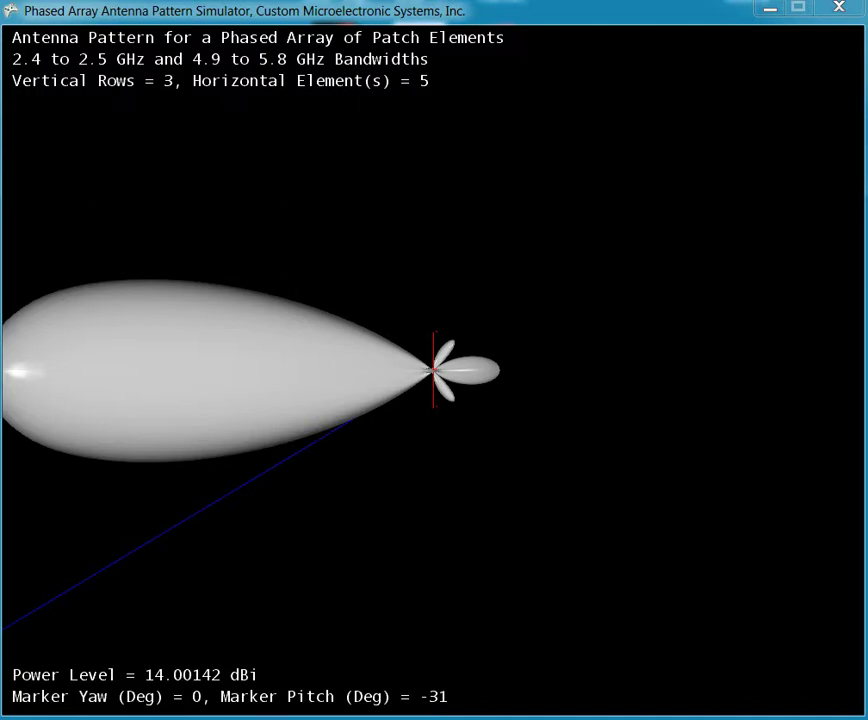
scroll(250, 370, "down", 3)
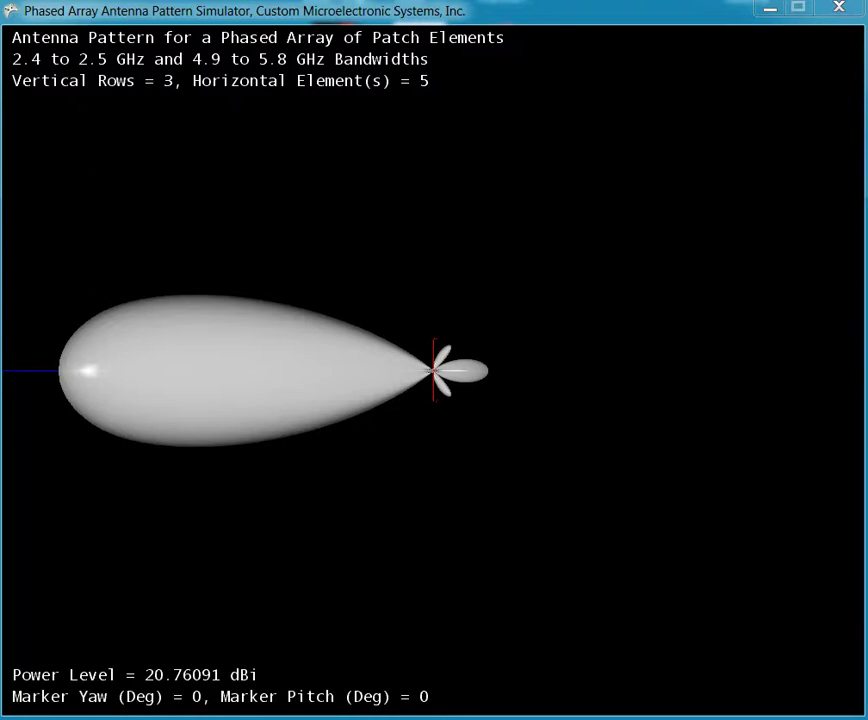
Lower the marker pitch to -21 degrees to measure the power at the lower edge of the three-row beam
key("Down")
key("Down")
key("Down")
key("Down")
key("Down")
key("Down")
key("Down")
key("Down")
key("Down")
key("Down")
key("Down")
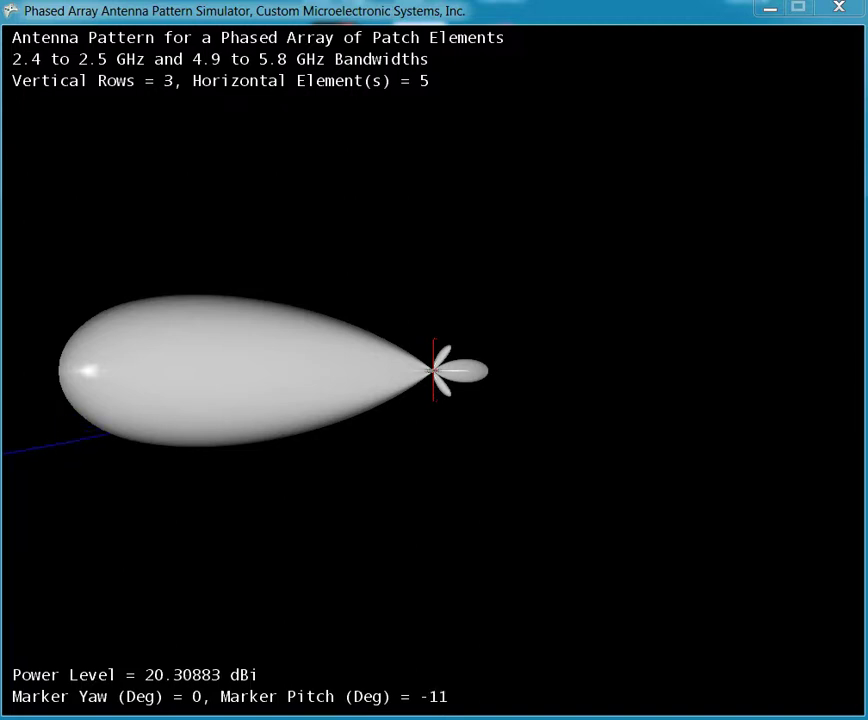
key("Down")
key("Down")
key("Down")
key("Down")
key("Down")
key("Down")
key("Down")
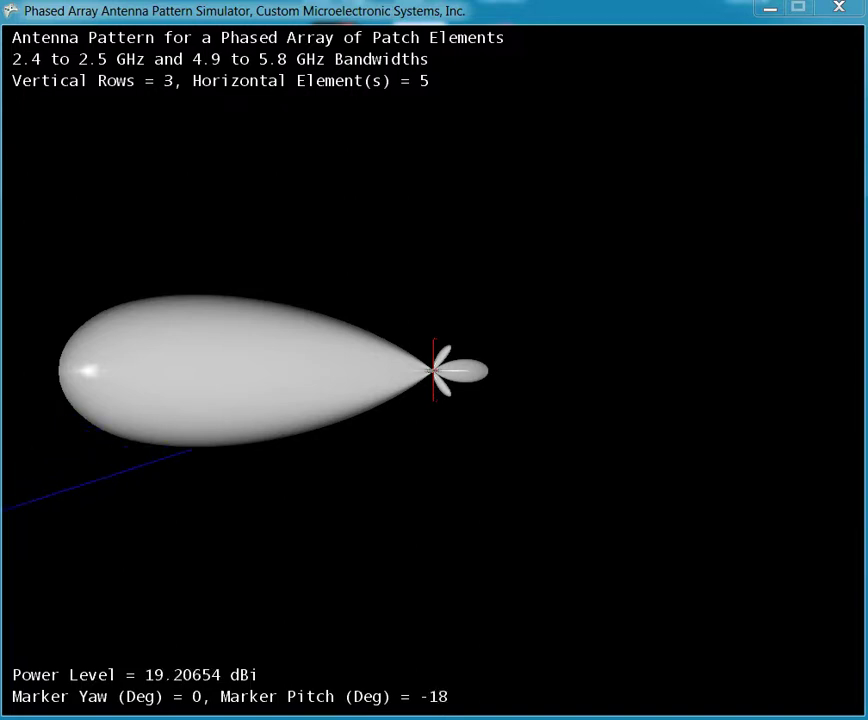
key("Down")
key("Down")
key("Down")
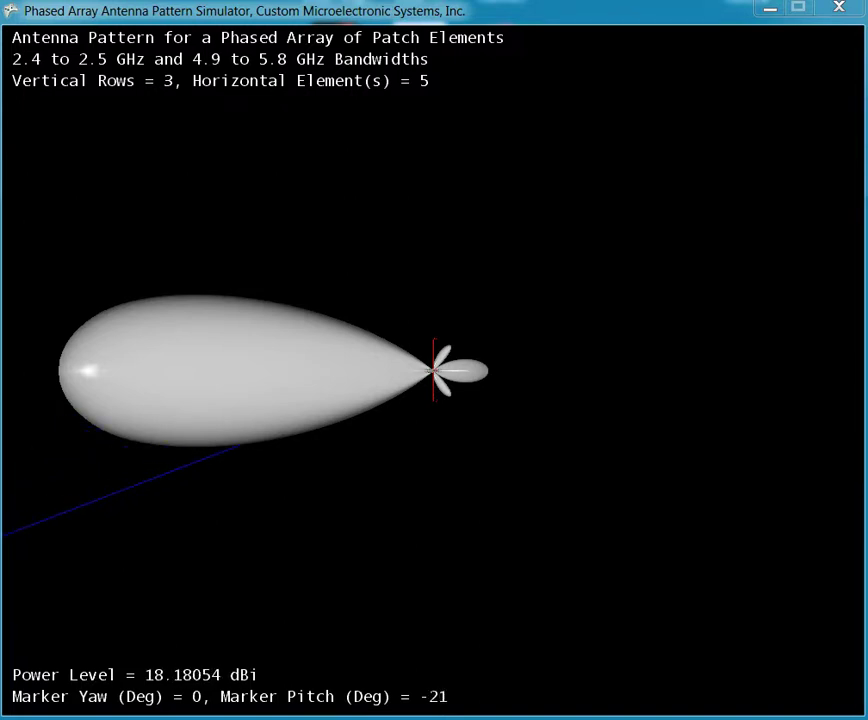
key("Down")
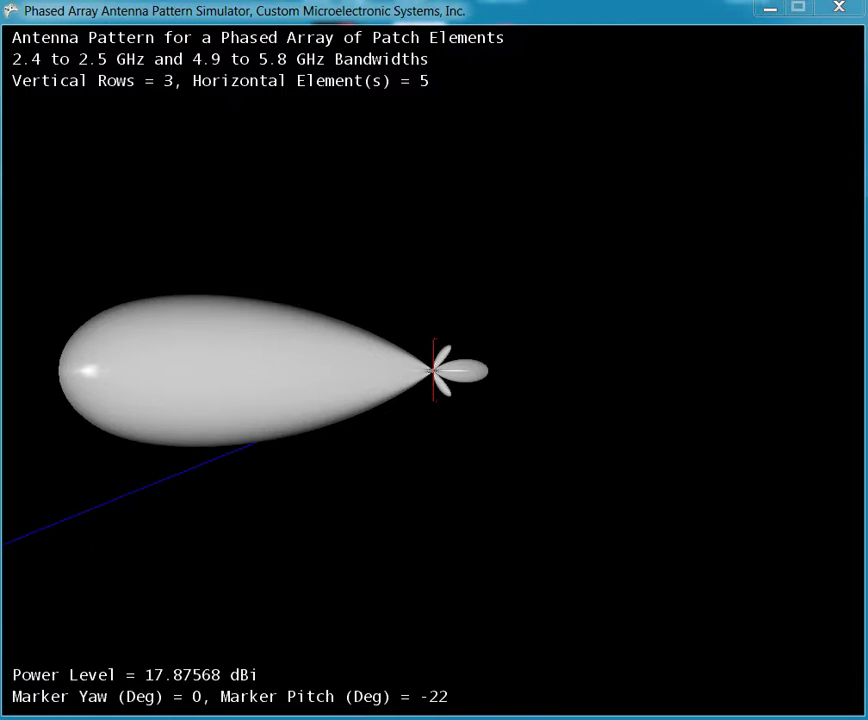
key("Up")
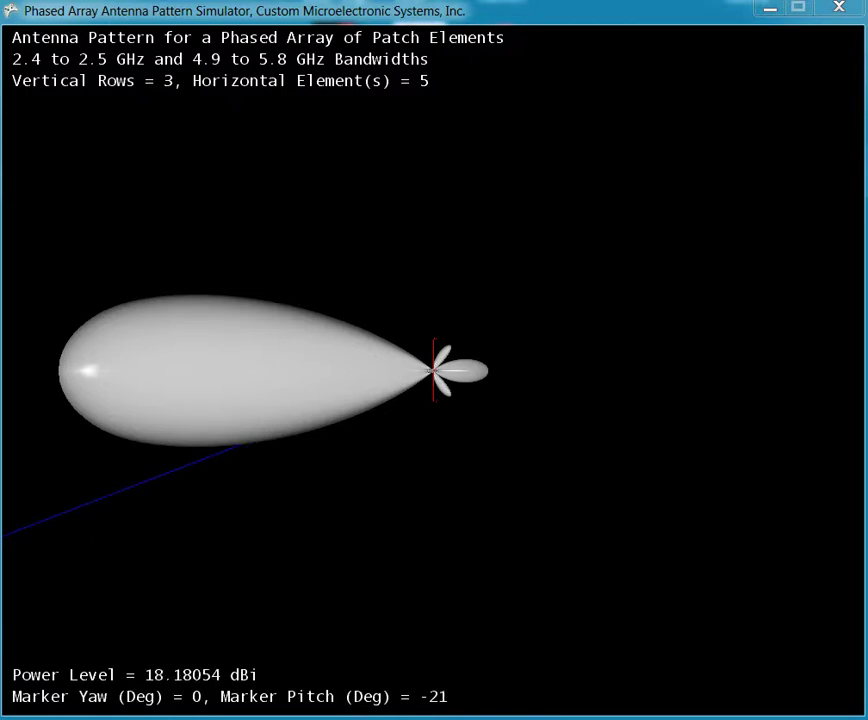
Raise the marker pitch to 21 degrees to measure the power at the upper edge of the three-row beam
key("Up")
key("Up")
key("Up")
key("Up")
key("Up")
key("Up")
key("Up")
key("Up")
key("Up")
key("Up")
key("Up")
key("Up")
key("Up")
key("Up")
key("Up")
key("Up")
key("Up")
key("Up")
key("Up")
key("Up")
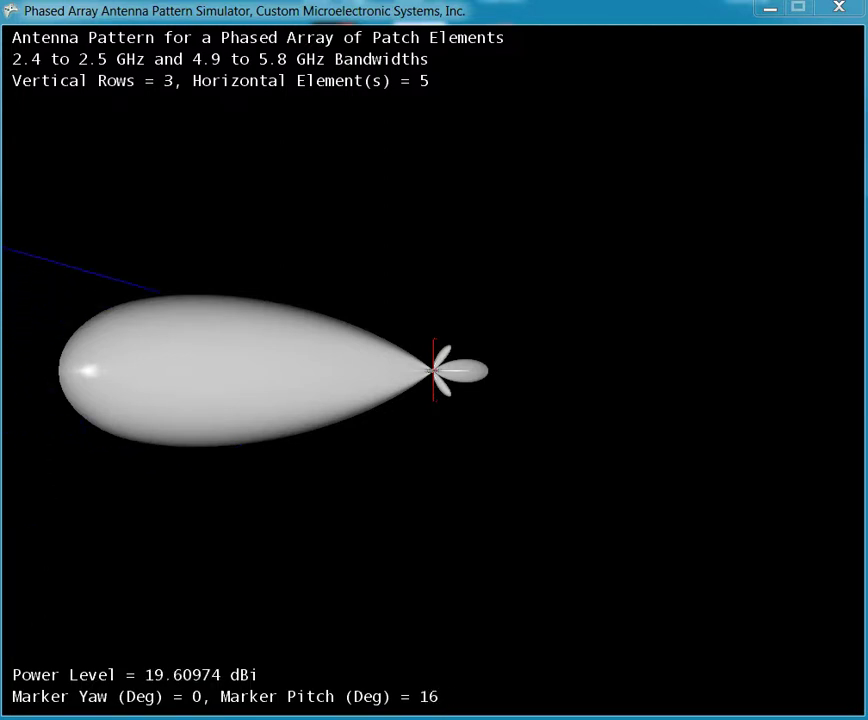
key("Up")
key("Up")
key("Up")
key("Up")
key("Up")
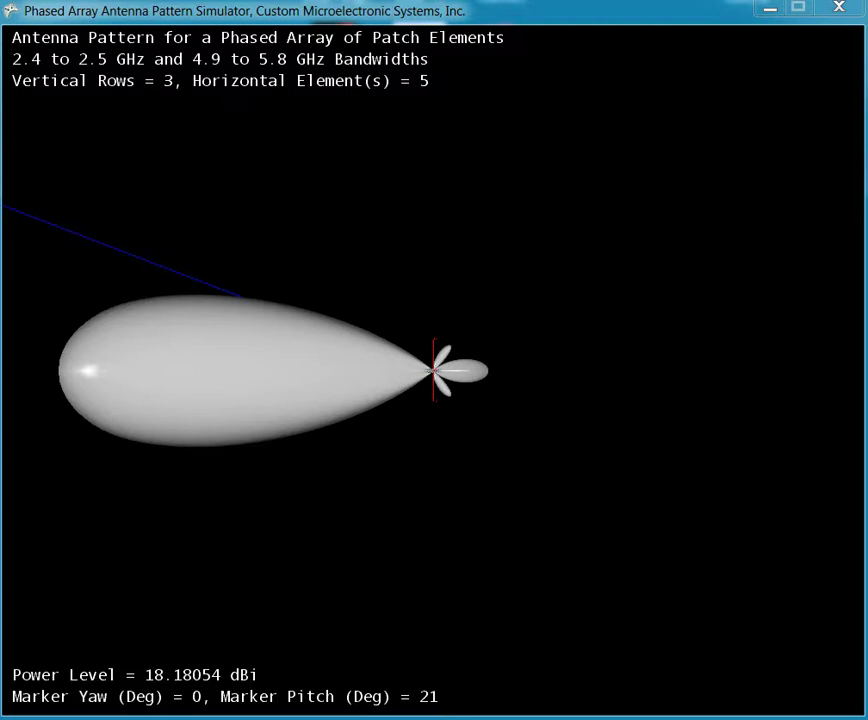
Add a fourth vertical row to the five-element array and show the whole pattern
key("Up")
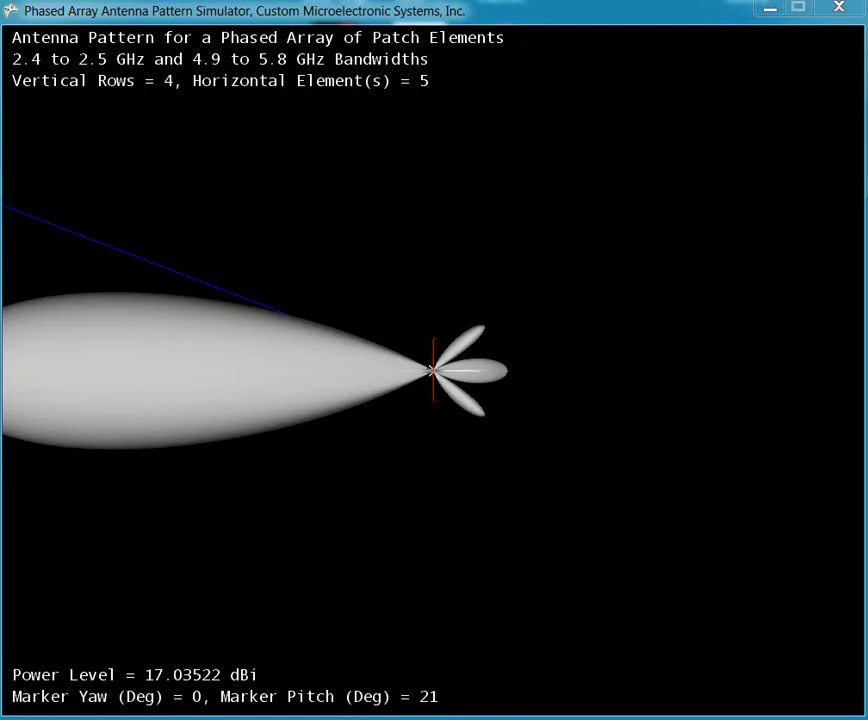
scroll(432, 370, "down", 3)
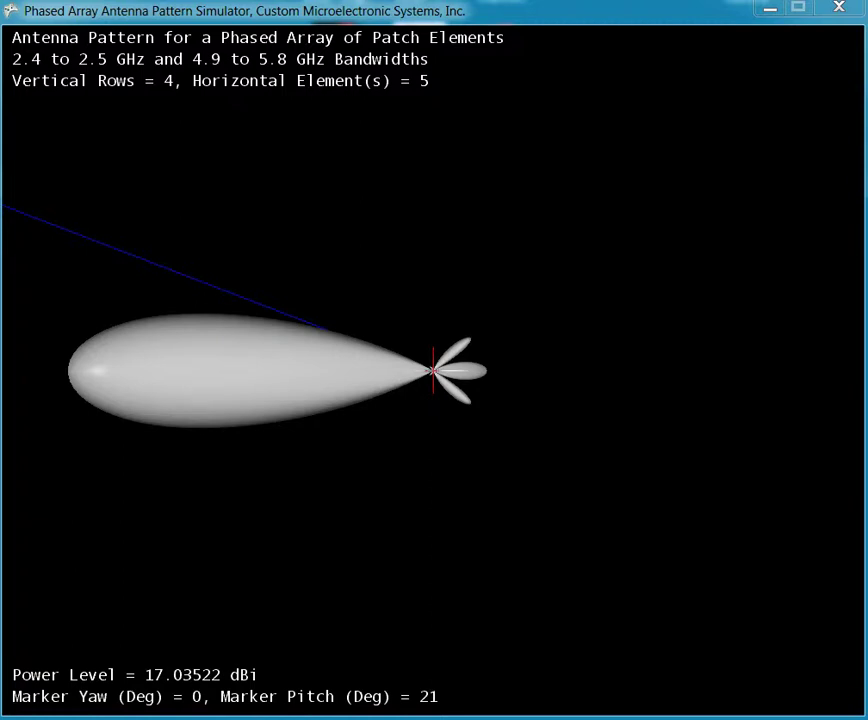
Center the marker at 0 degrees pitch to measure the peak gain of the four-row, five-element array
key("Down")
key("Down")
key("Down")
key("Down")
key("Down")
key("Down")
key("Down")
key("Down")
key("Down")
key("Down")
key("Down")
key("Down")
key("Down")
key("Down")
key("Down")
key("Down")
key("Down")
key("Down")
key("Down")
key("Down")
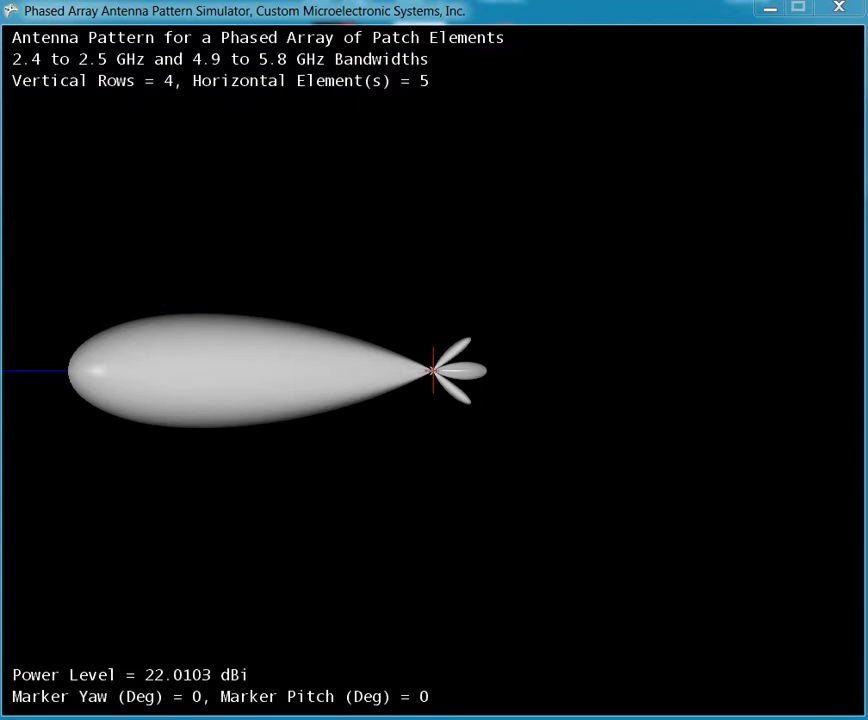
Raise the marker pitch to 17 degrees to measure the power at the upper edge of the four-row beam
key("Up")
key("Up")
key("Up")
key("Up")
key("Up")
key("Up")
key("Up")
key("Up")
key("Up")
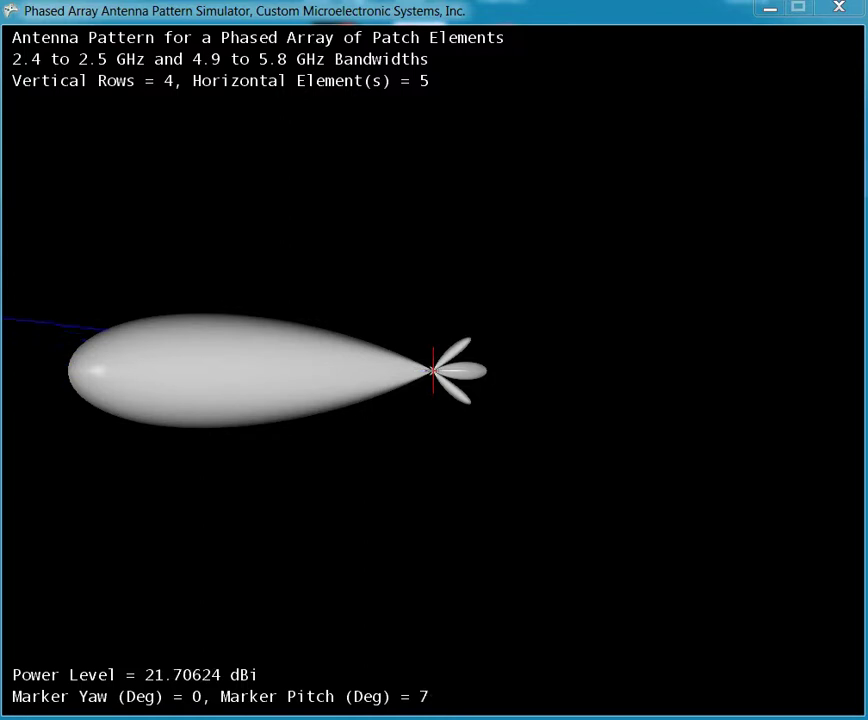
key("Up")
key("Up")
key("Up")
key("Up")
key("Up")
key("Up")
key("Up")
key("Up")
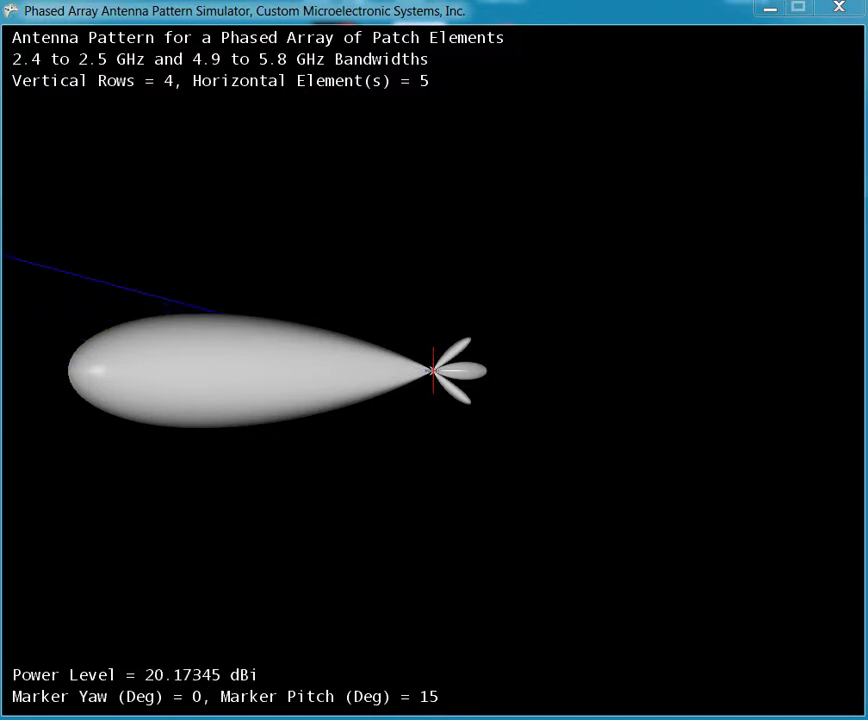
key("Up")
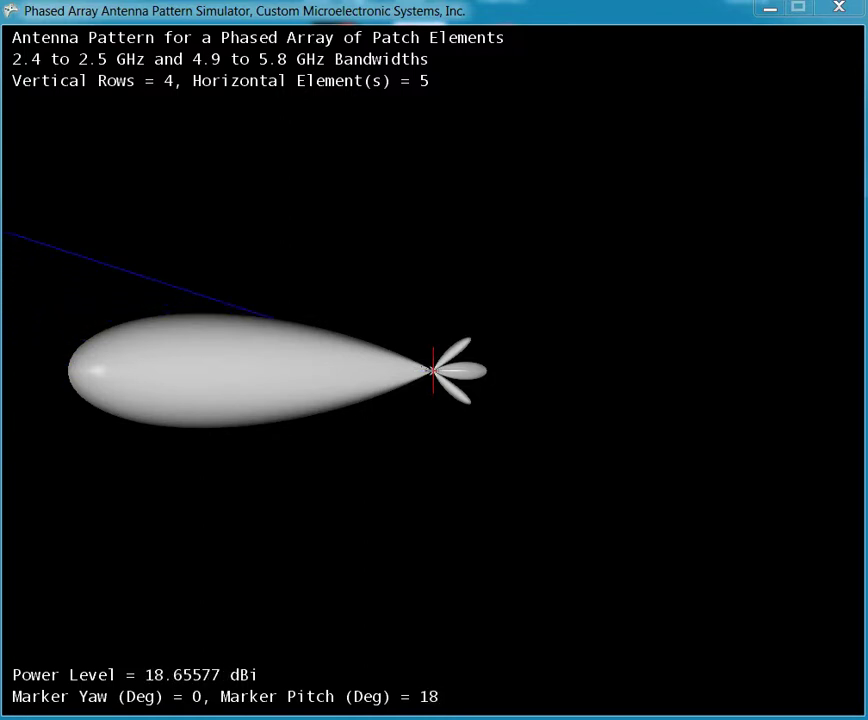
key("Down")
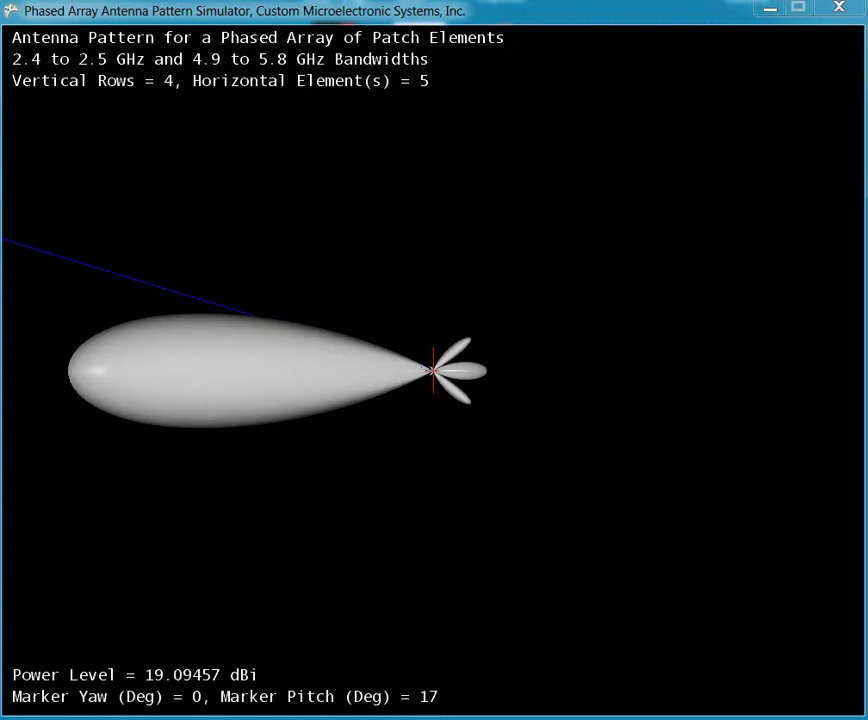
Lower the marker pitch to -17 degrees to measure the power at the lower edge of the four-row beam
key("Down")
key("Down")
key("Down")
key("Down")
key("Down")
key("Down")
key("Down")
key("Down")
key("Down")
key("Down")
key("Down")
key("Down")
key("Down")
key("Down")
key("Down")
key("Down")
key("Down")
key("Down")
key("Down")
key("Down")
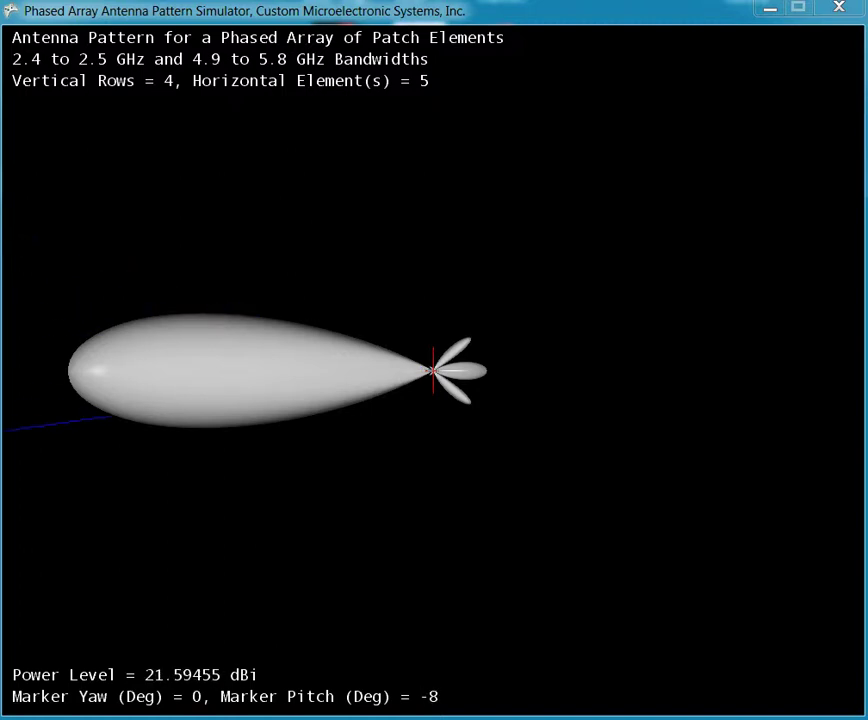
key("Down")
key("Down")
key("Down")
key("Down")
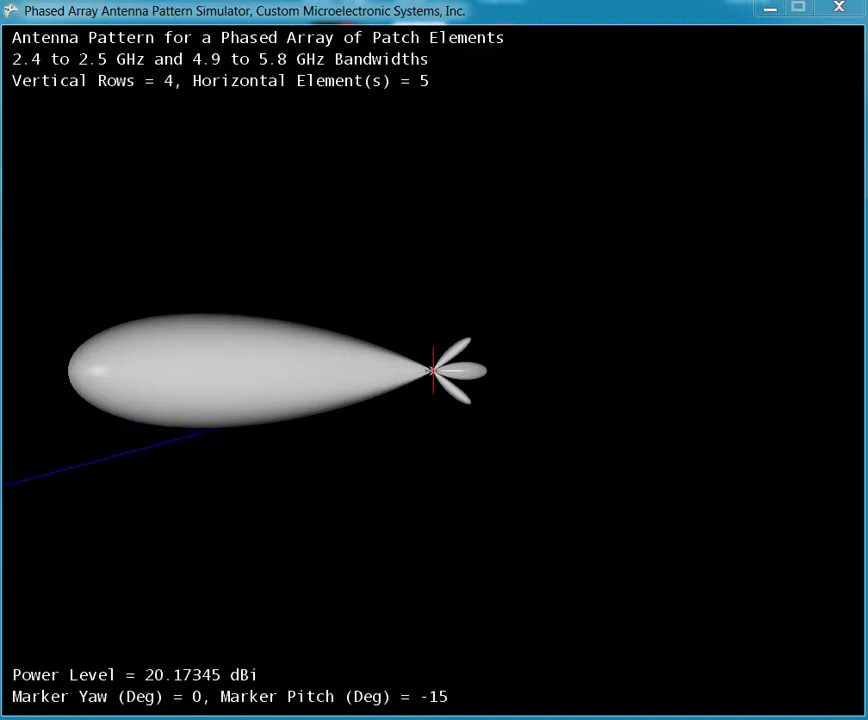
key("Down")
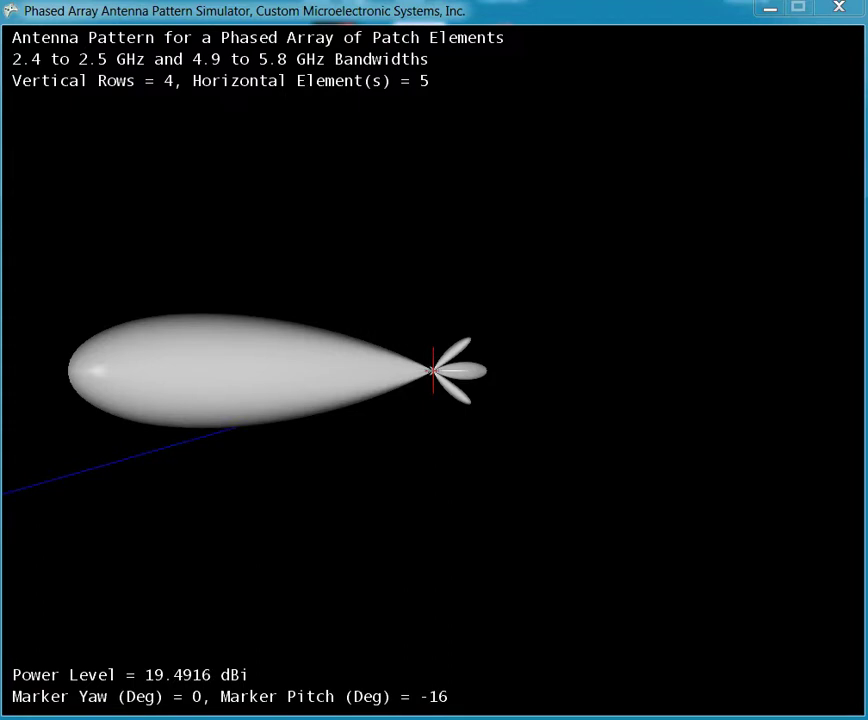
key("Down")
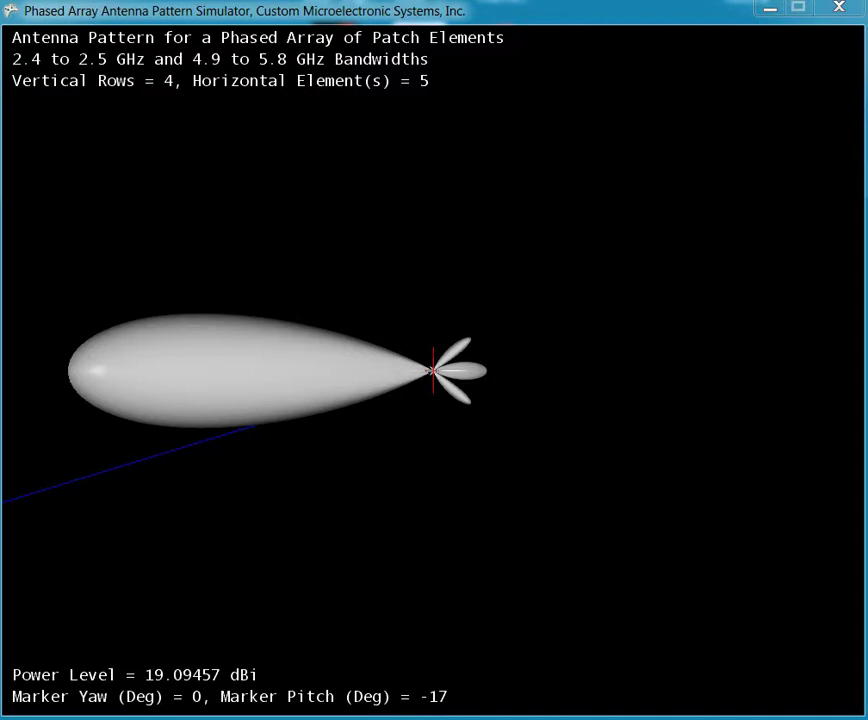
Add a fifth vertical row to the array and lower the marker pitch from the beam center to -14 degrees to measure the lower edge
key("Up")
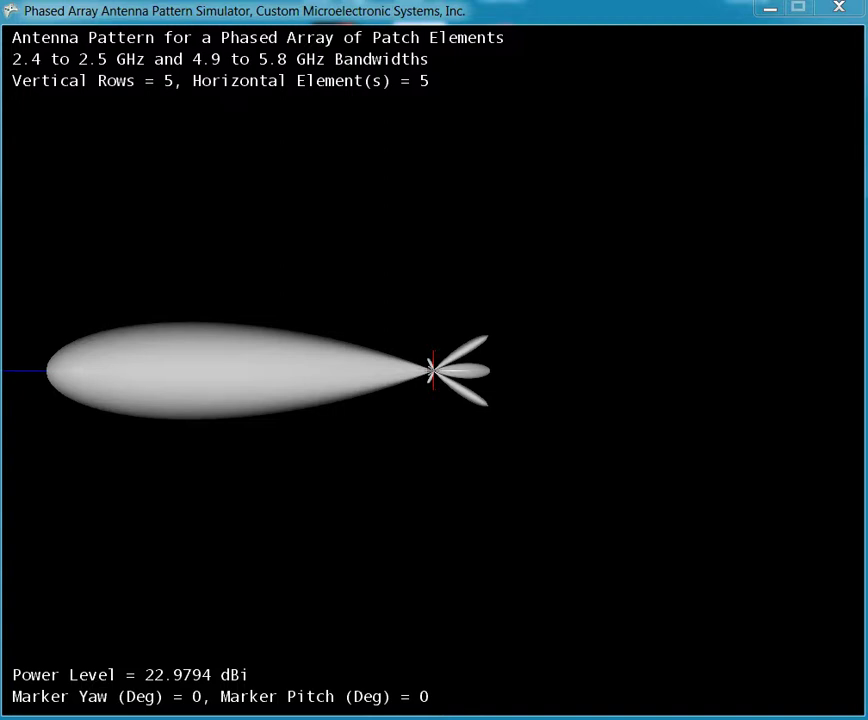
key("Down")
key("Down")
key("Down")
key("Down")
key("Down")
key("Down")
key("Down")
key("Down")
key("Down")
key("Down")
key("Down")
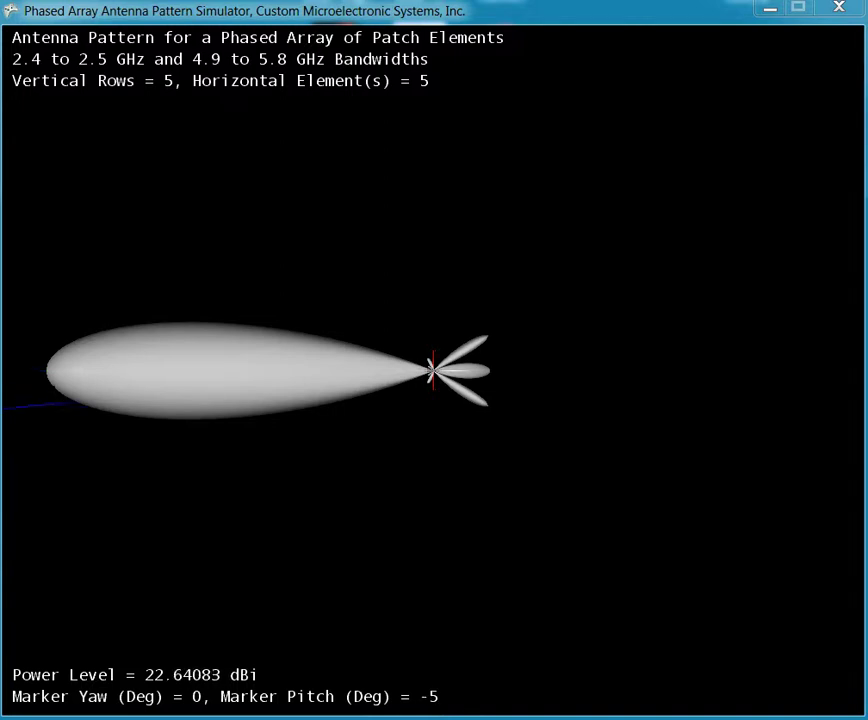
key("Down")
key("Down")
key("Down")
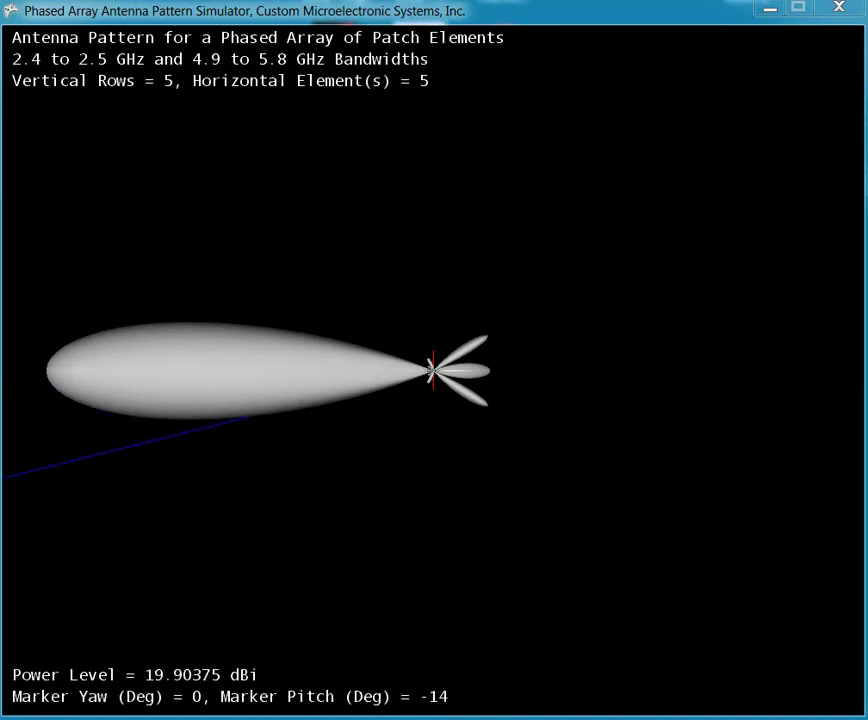
Raise the marker pitch to about 15 degrees to measure the power at the upper edge of the five-row beam
key("Up")
key("Up")
key("Up")
key("Up")
key("Up")
key("Up")
key("Up")
key("Up")
key("Up")
key("Up")
key("Up")
key("Up")
key("Up")
key("Up")
key("Up")
key("Up")
key("Up")
key("Up")
key("Up")
key("Up")
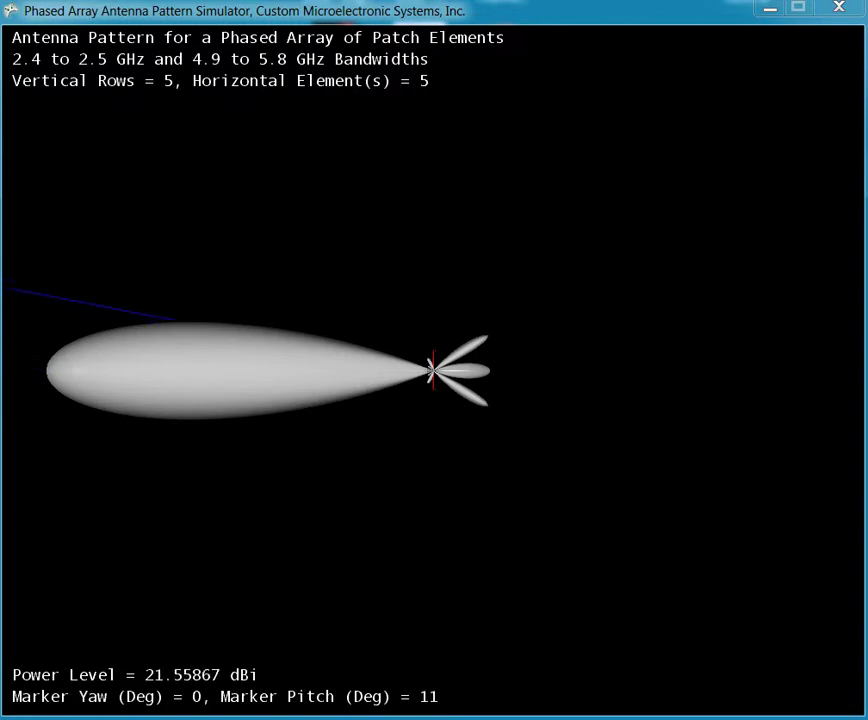
key("Up")
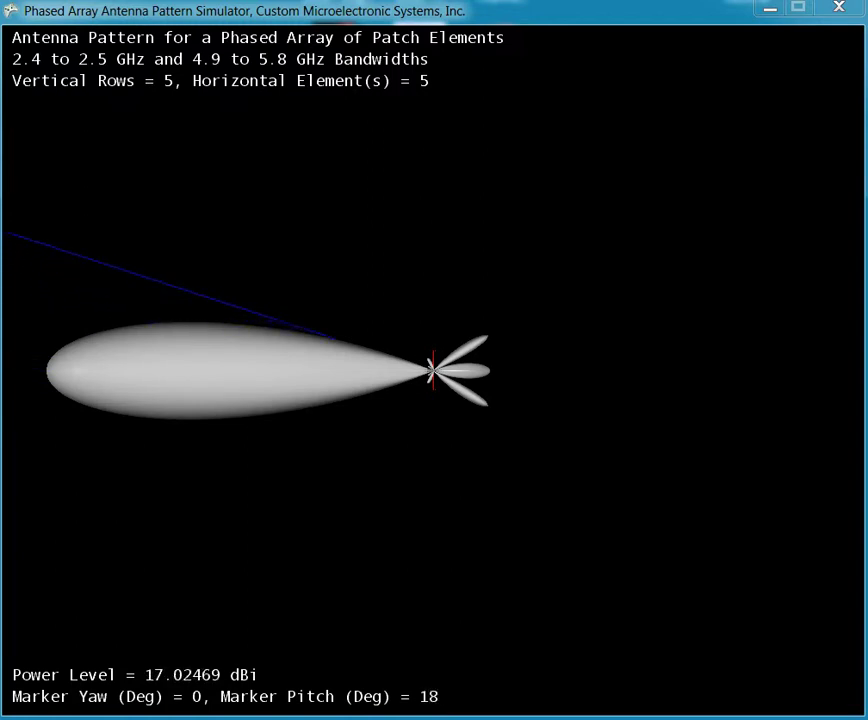
key("Up")
key("Down")
key("Down")
key("Down")
key("Down")
key("Down")
key("Down")
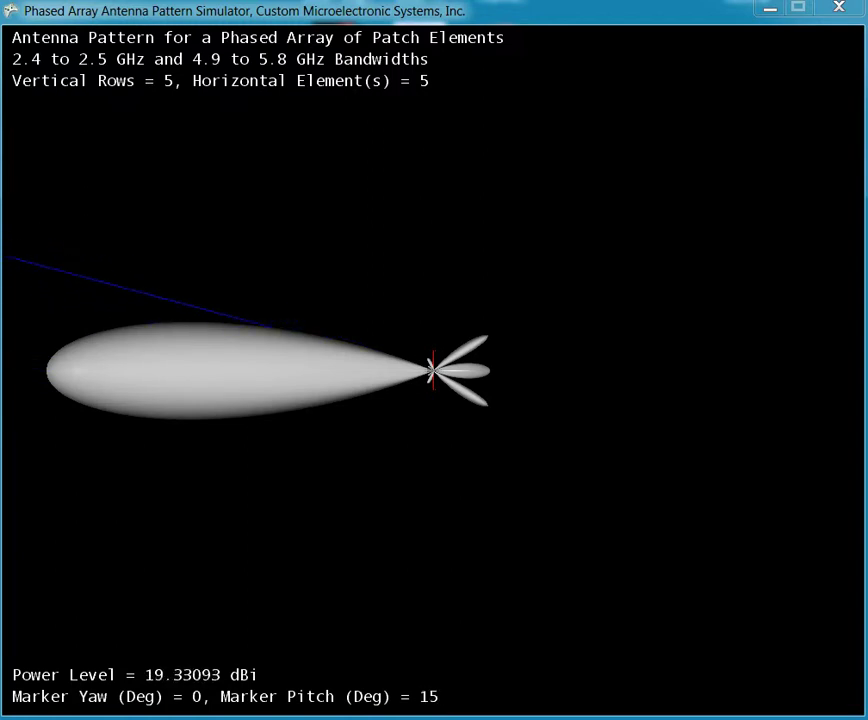
key("Down")
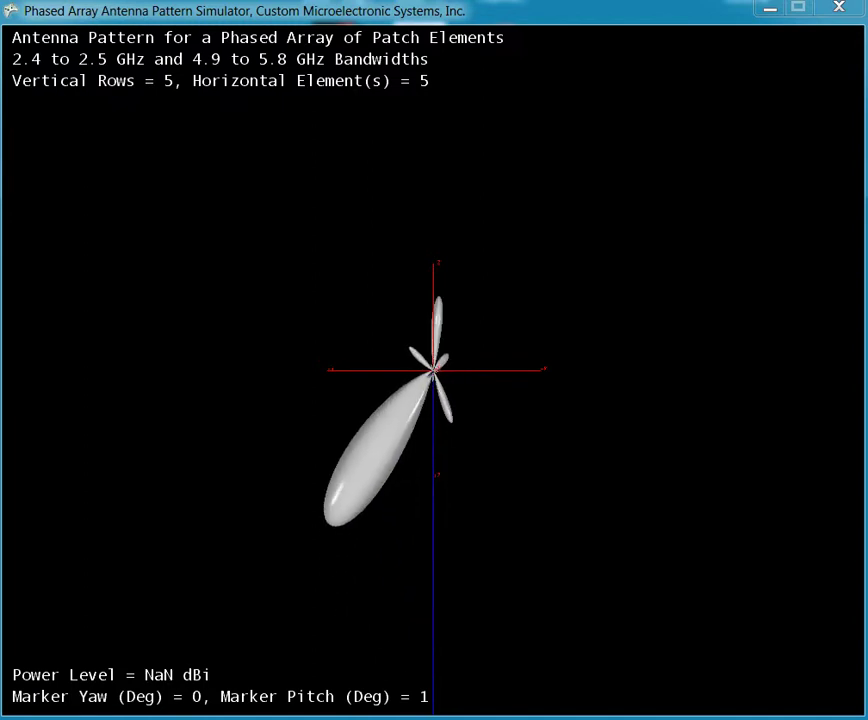
Turn the marker yaw to 39 degrees to measure the peak power of the horizontally steered beam
key("Right")
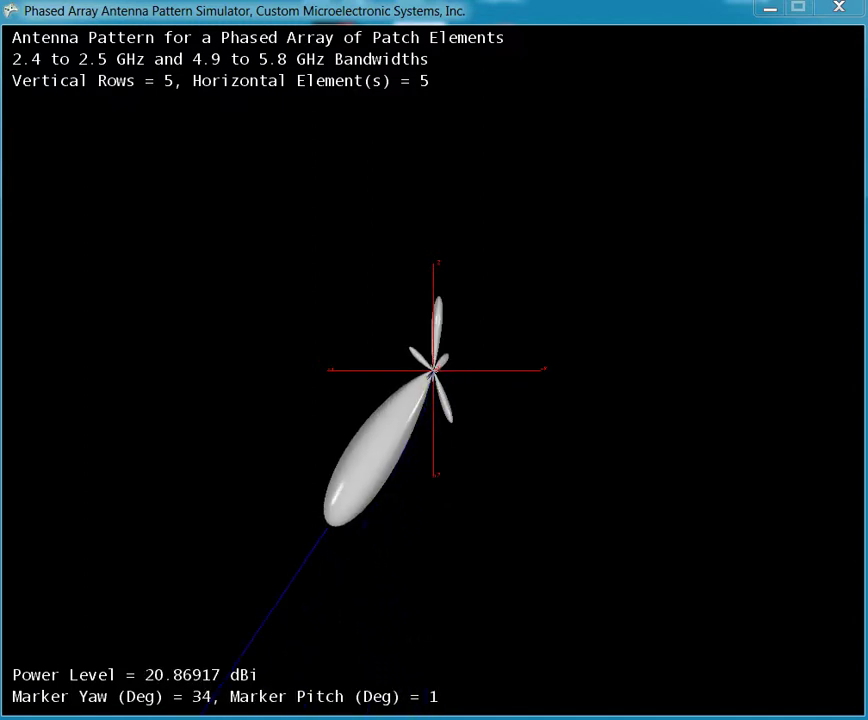
key("Right")
key("Right")
key("Right")
key("Right")
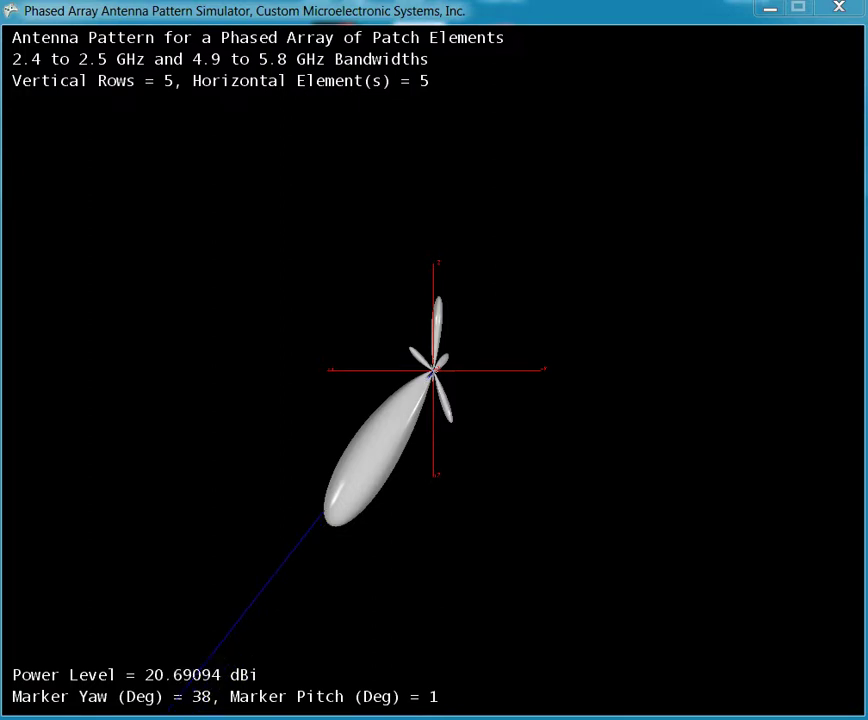
key("Right")
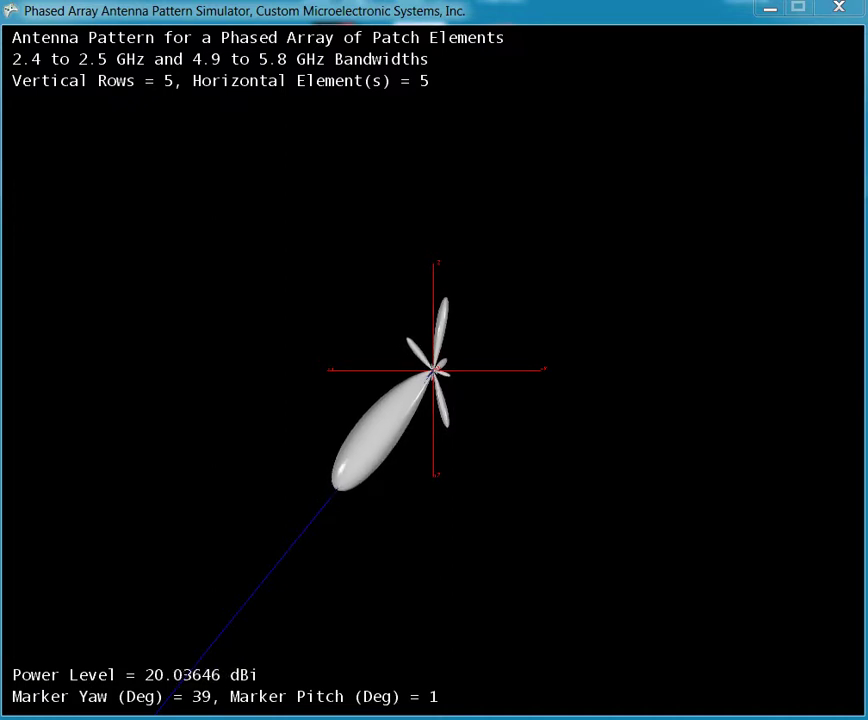
Set the marker to 40 degrees yaw and 1 degree pitch to find the peak of the further-steered beam
key("Down")
key("Down")
key("Down")
key("Down")
key("Down")
key("Down")
key("Down")
key("Down")
key("Up")
key("Up")
key("Up")
key("Up")
key("Up")
key("Up")
key("Up")
key("Up")
key("Right")
key("Right")
key("Left")
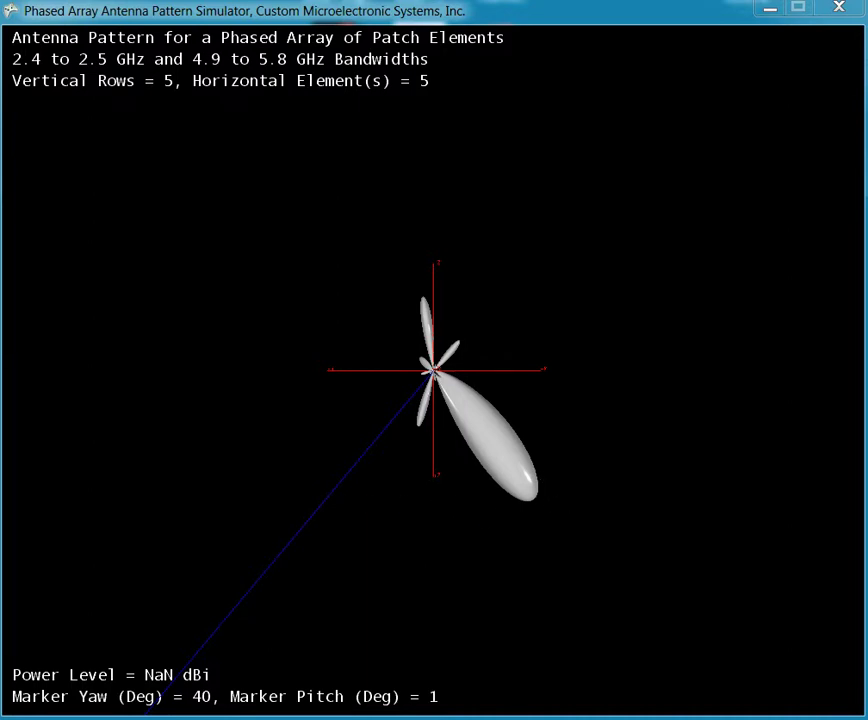
Swing the marker yaw to -39 degrees to measure the peak power of the beam steered to the opposite side
key("Right")
key("Right")
key("Right")
key("Right")
key("Right")
key("Right")
key("Right")
key("Right")
key("Right")
key("Right")
key("Right")
key("Right")
key("Right")
key("Right")
key("Right")
key("Right")
key("Right")
key("Right")
key("Right")
key("Right")
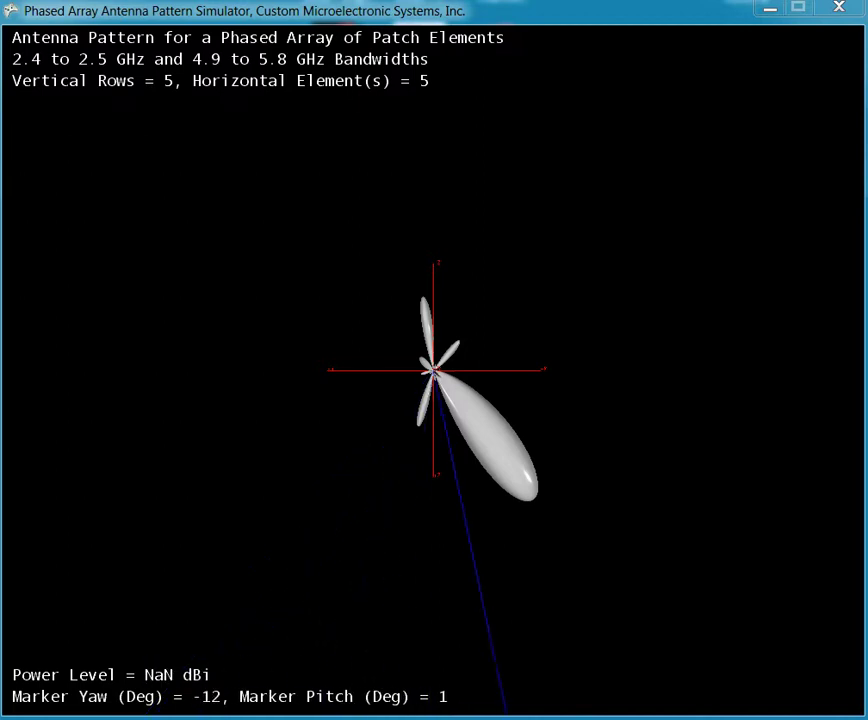
key("Right")
key("Right")
key("Right")
key("Right")
key("Right")
key("Right")
key("Right")
key("Right")
key("Right")
key("Right")
key("Left")
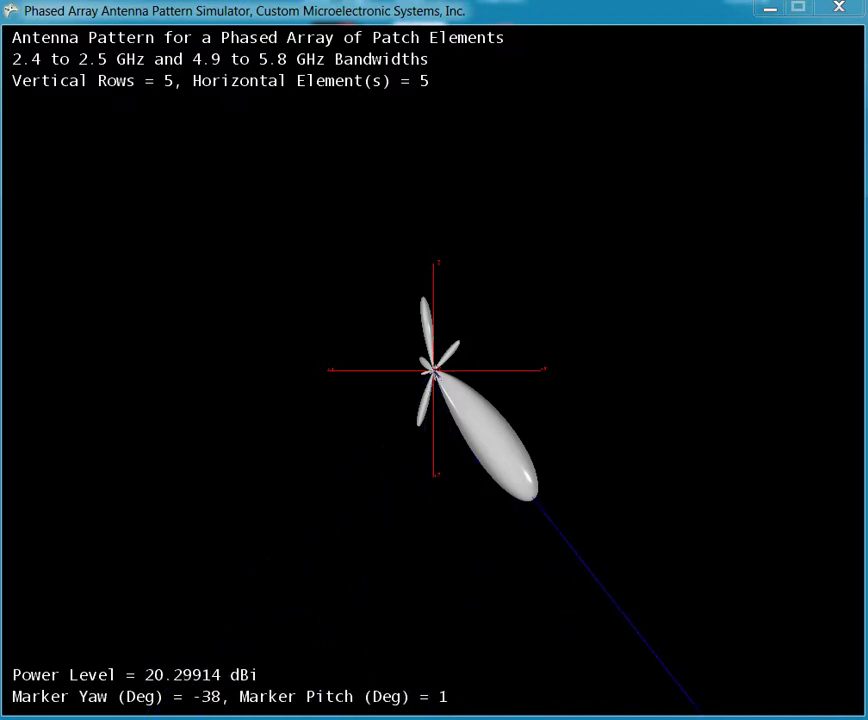
key("Right")
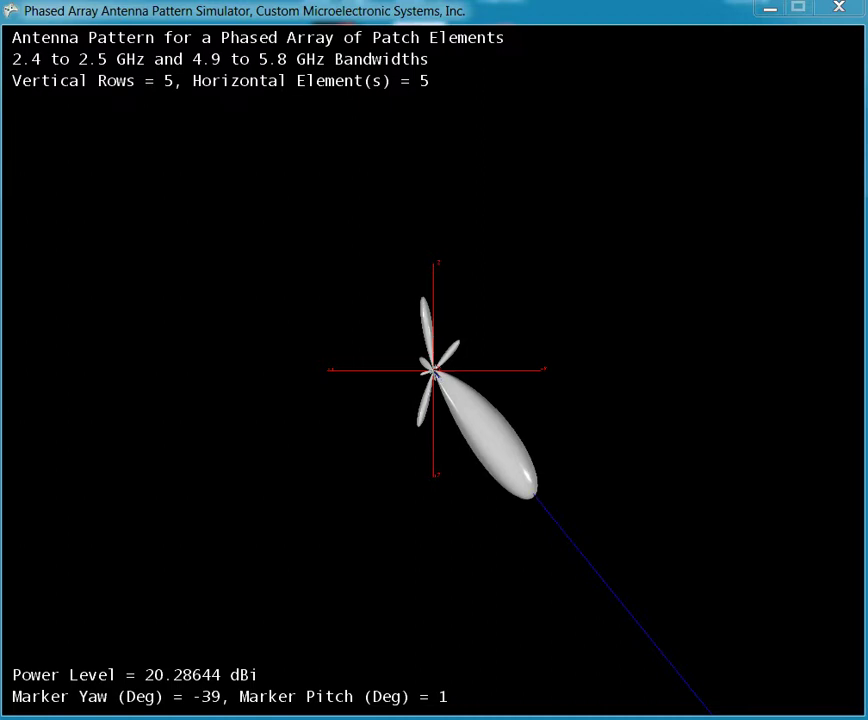
Steer the main beam upward in elevation and show it from the side with the marker at 0 degrees yaw
key("Page_Down")
key("Page_Down")
key("Page_Down")
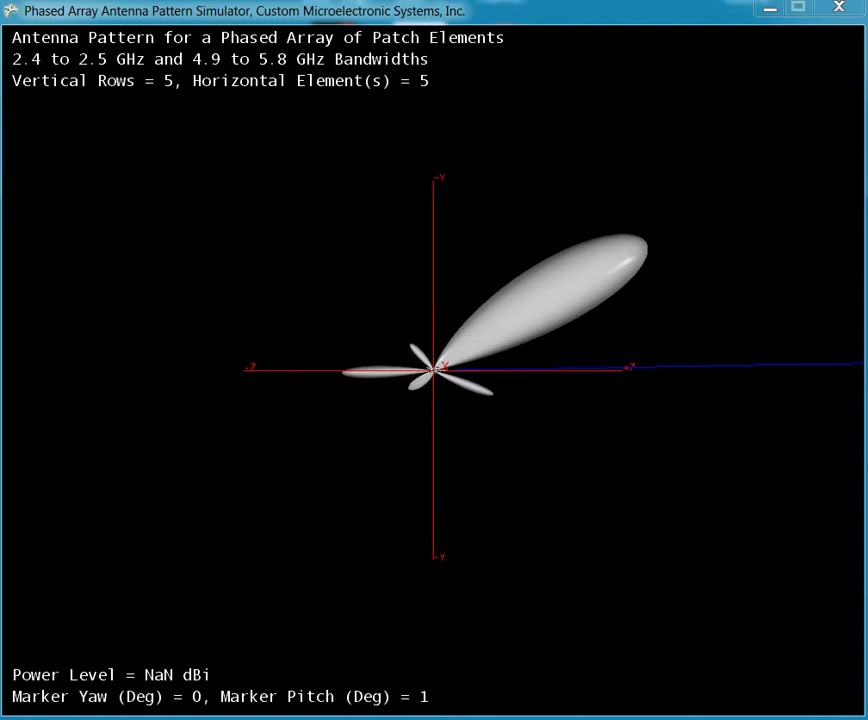
Raise the marker pitch to 34 degrees to measure the peak power of the upward-steered beam
key("Down")
key("Down")
key("Down")
key("Up")
key("Up")
key("Up")
key("Up")
key("Up")
key("Up")
key("Up")
key("Up")
key("Up")
key("Up")
key("Up")
key("Up")
key("Up")
key("Up")
key("Up")
key("Up")
key("Up")
key("Up")
key("Up")
key("Up")
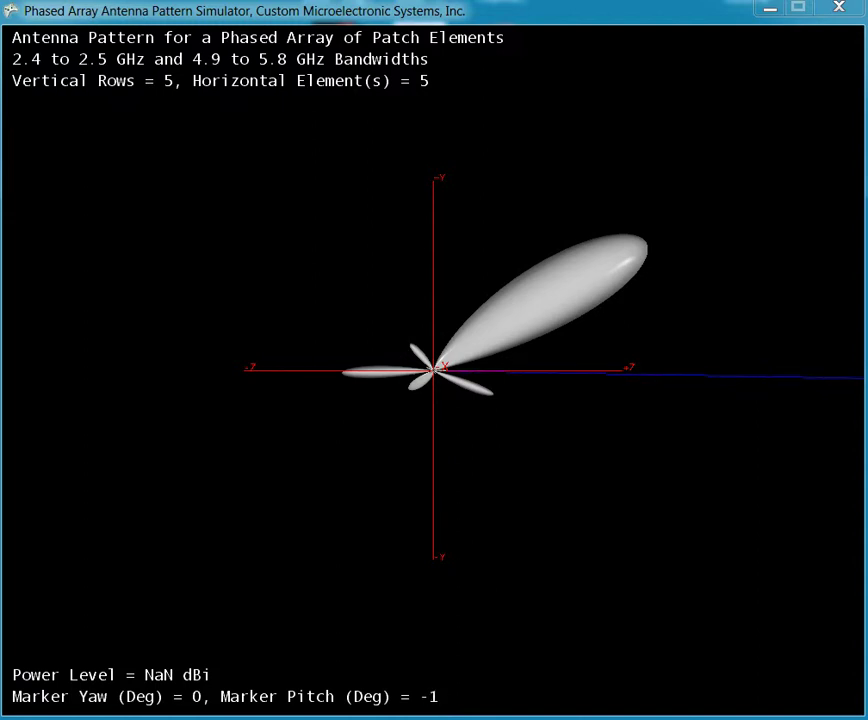
key("Up")
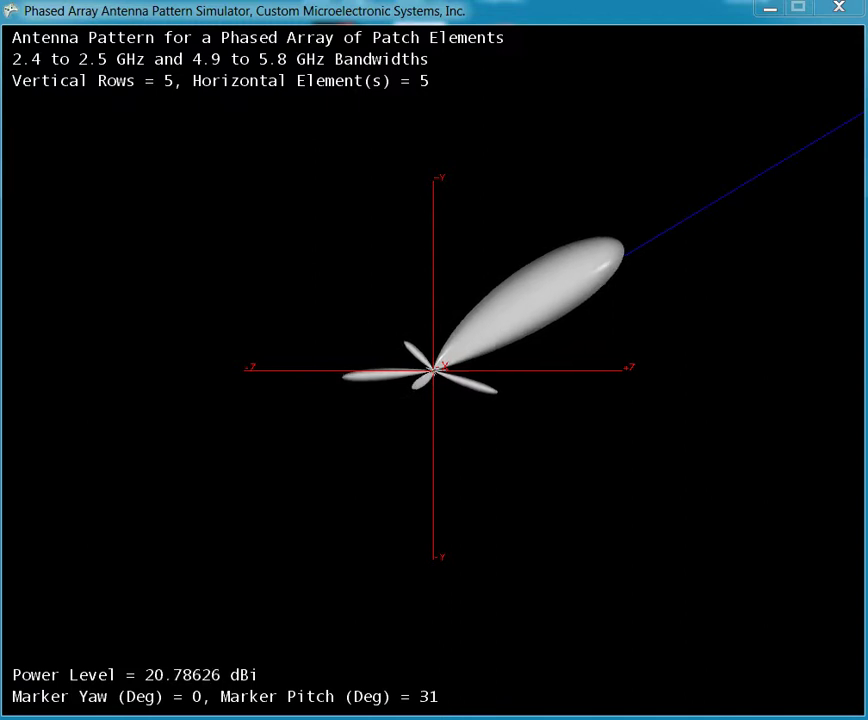
key("Up")
key("Up")
key("Up")
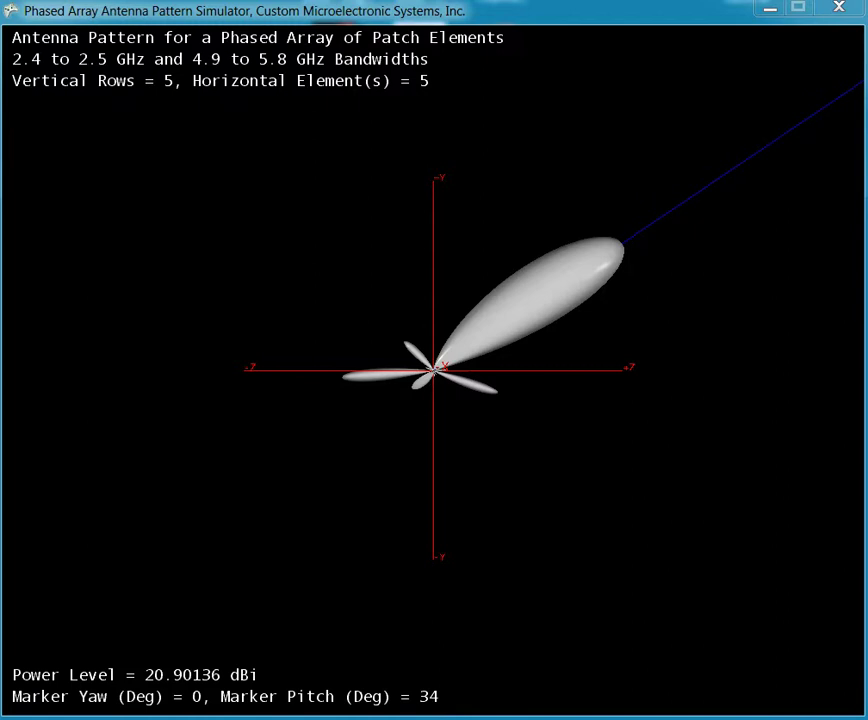
key("Down")
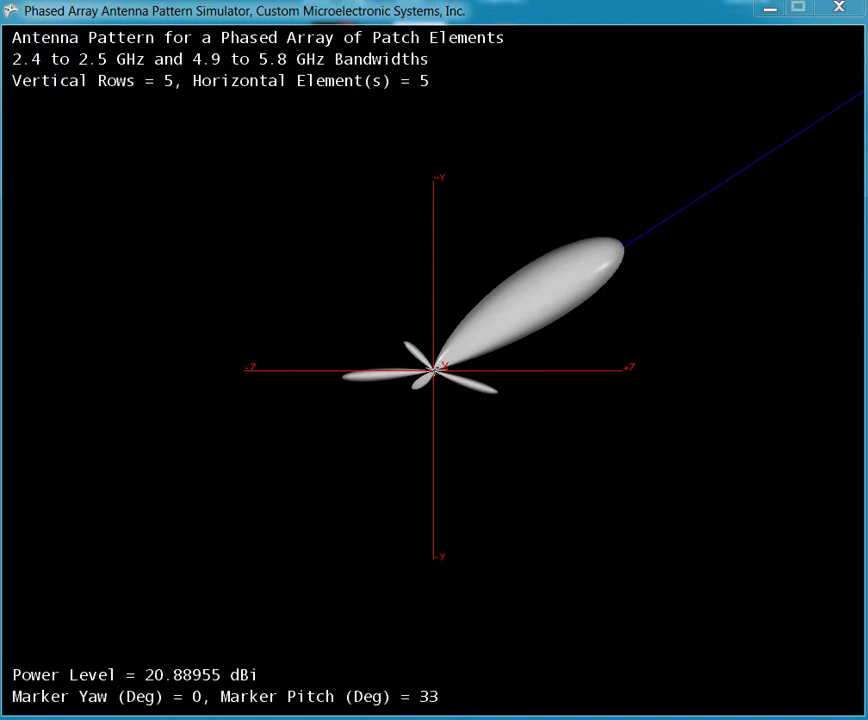
key("Up")
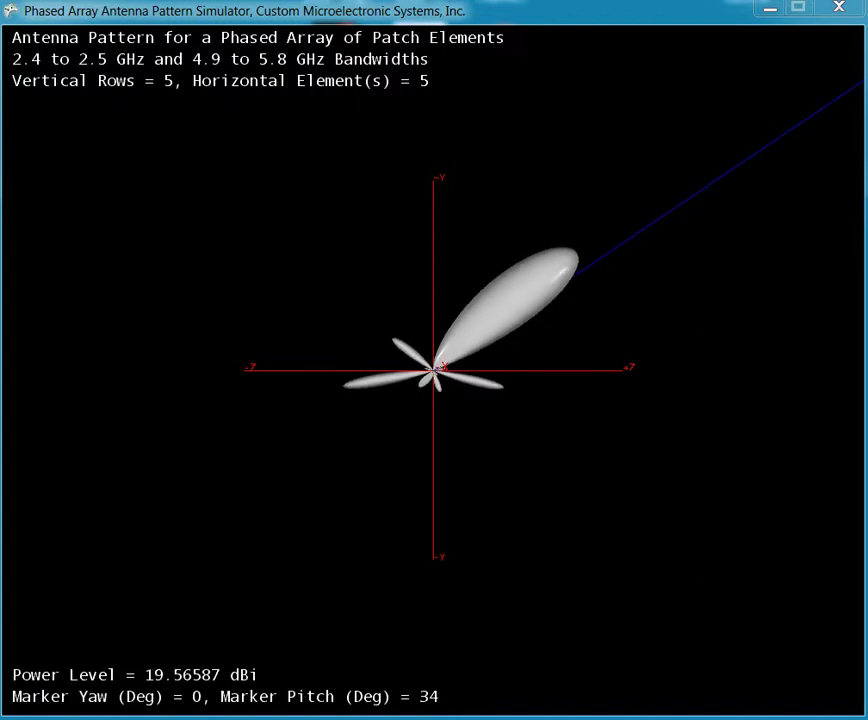
Steer the main beam downward in elevation and move the marker pitch to -42 degrees
key("Up")
key("Up")
key("Up")
key("Up")
key("Up")
key("Up")
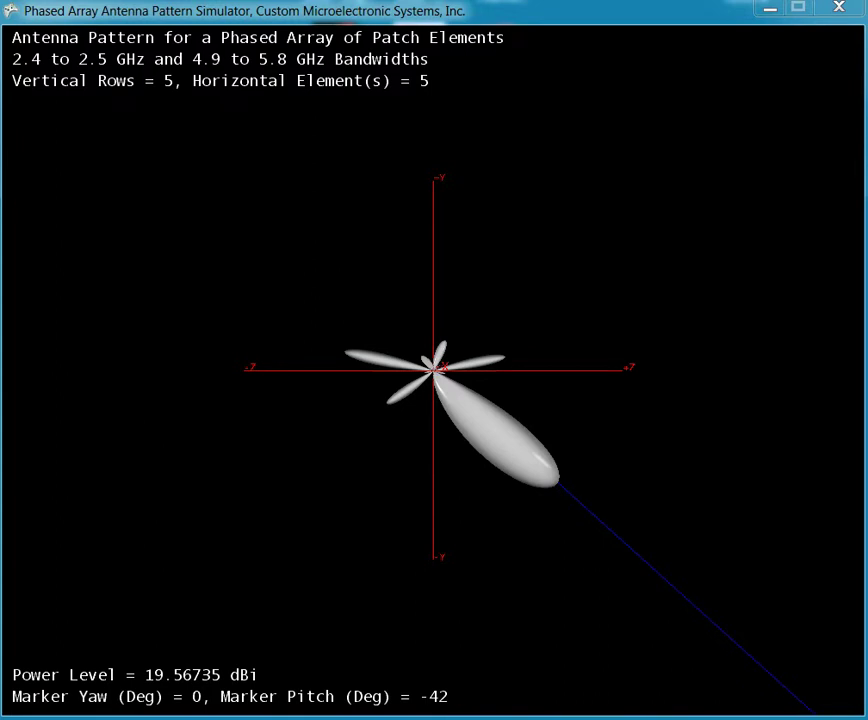
Sweep the marker pitch to -43 and back to -40 degrees to compare power levels around the downward beam's peak
key("Down")
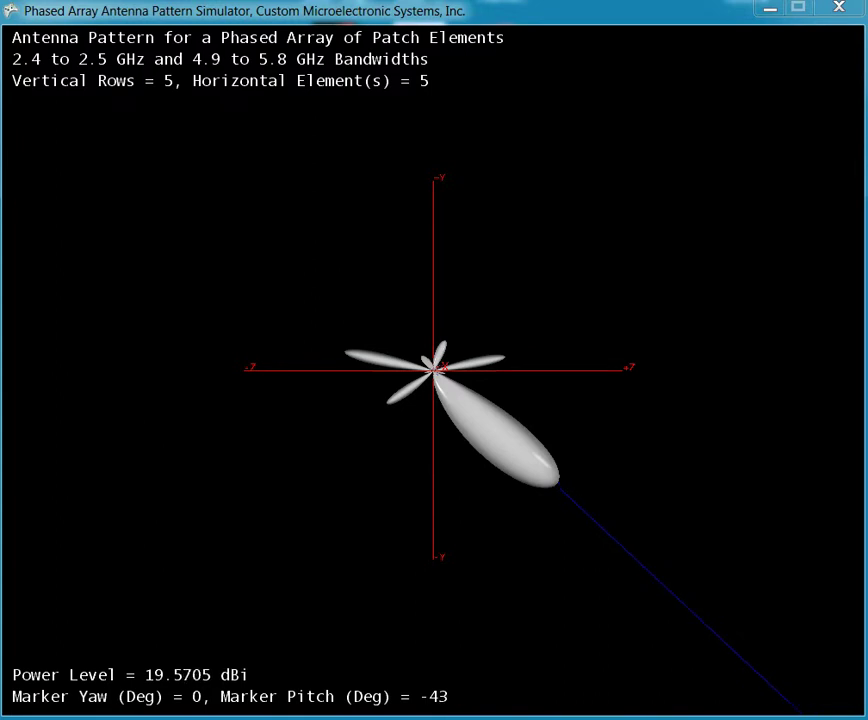
key("Up")
key("Up")
key("Up")
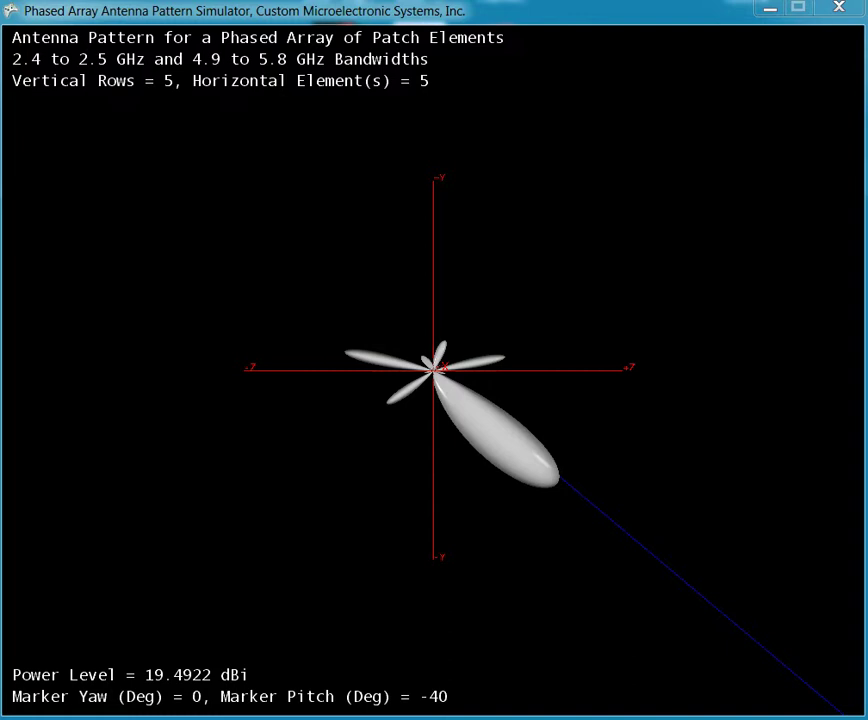
Steer the downward beam slightly back up toward the -40 degree marker and show the pattern from the front
key("Page_Up")
key("Page_Up")
key("Page_Up")
key("Page_Up")
key("Page_Up")
key("Page_Up")
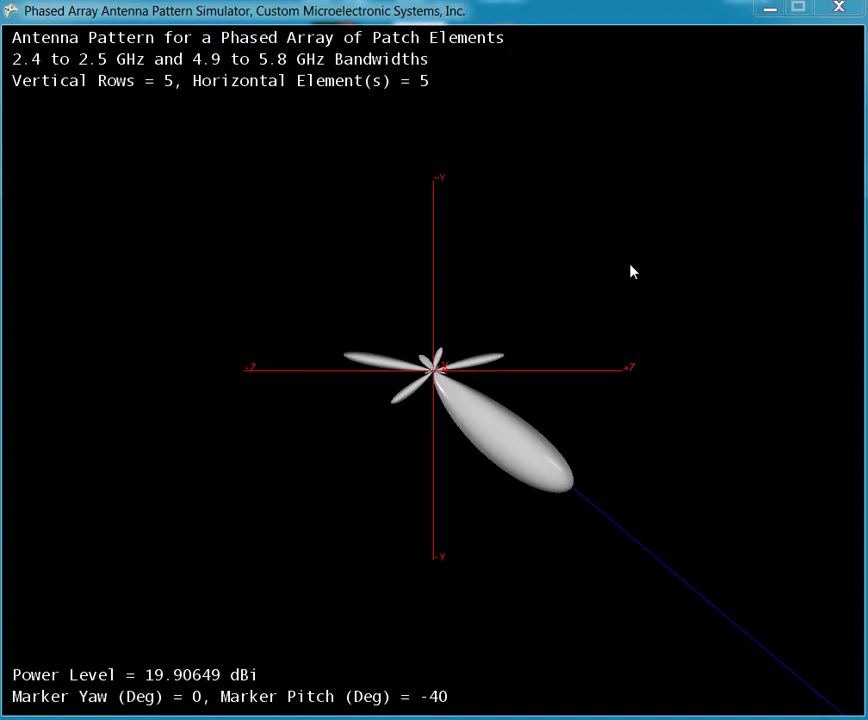
key("f")
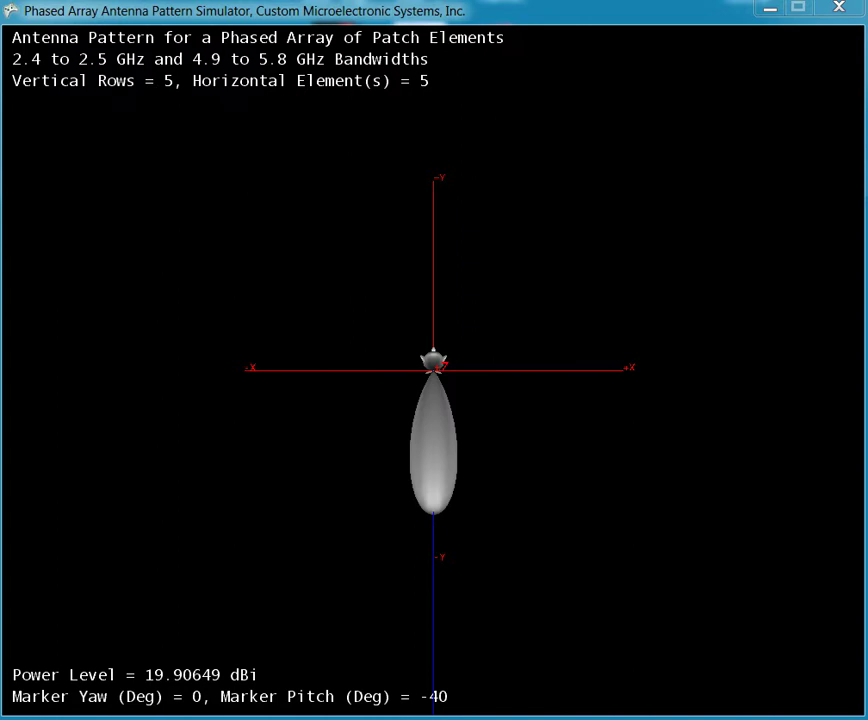
Switch to a broad single-lobe pattern for the five-by-five array and show it from the front at a smaller scale
key("e")
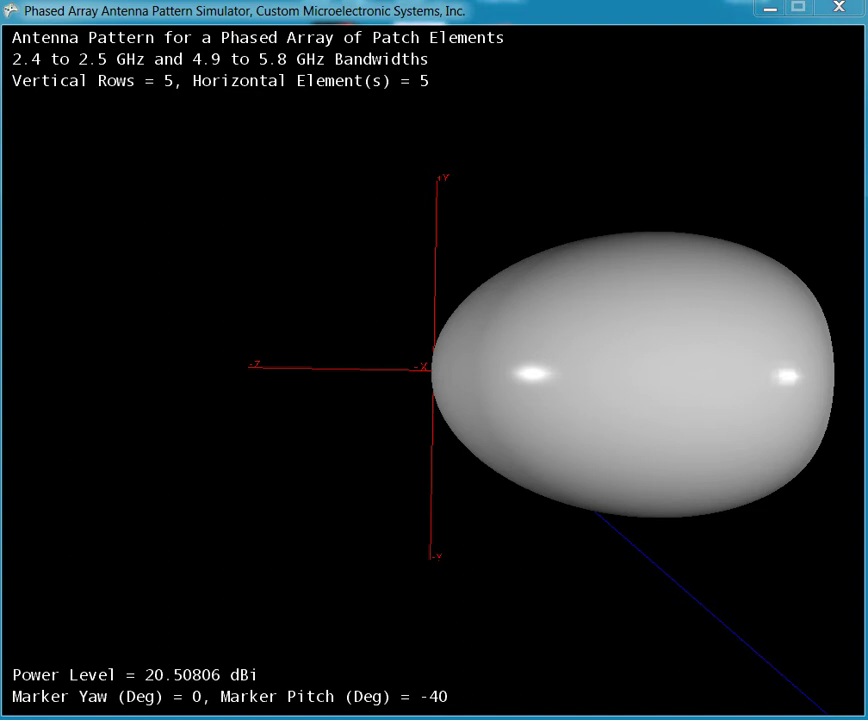
key("Home")
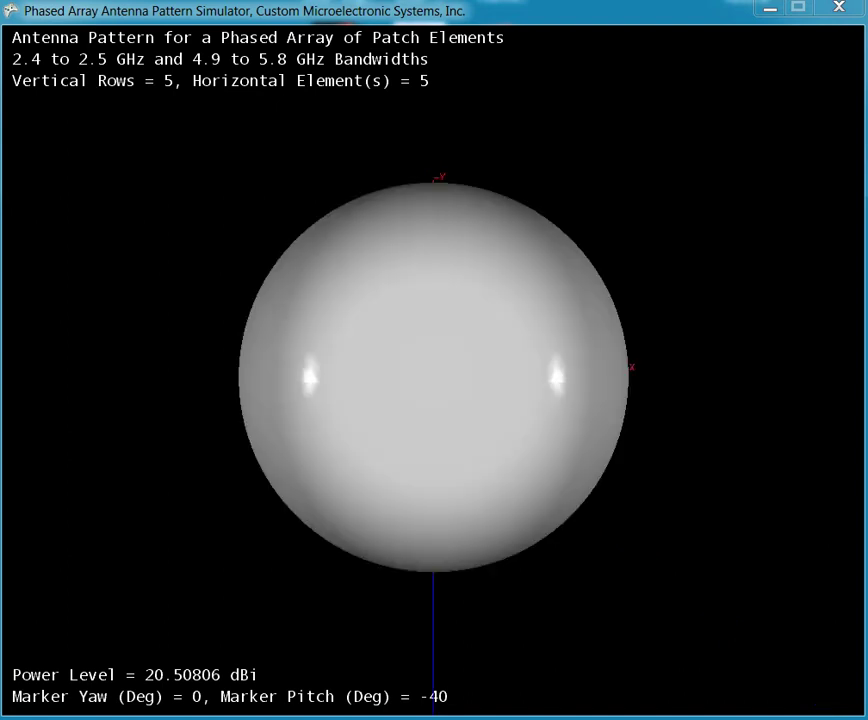
scroll(433, 375, "down", 5)
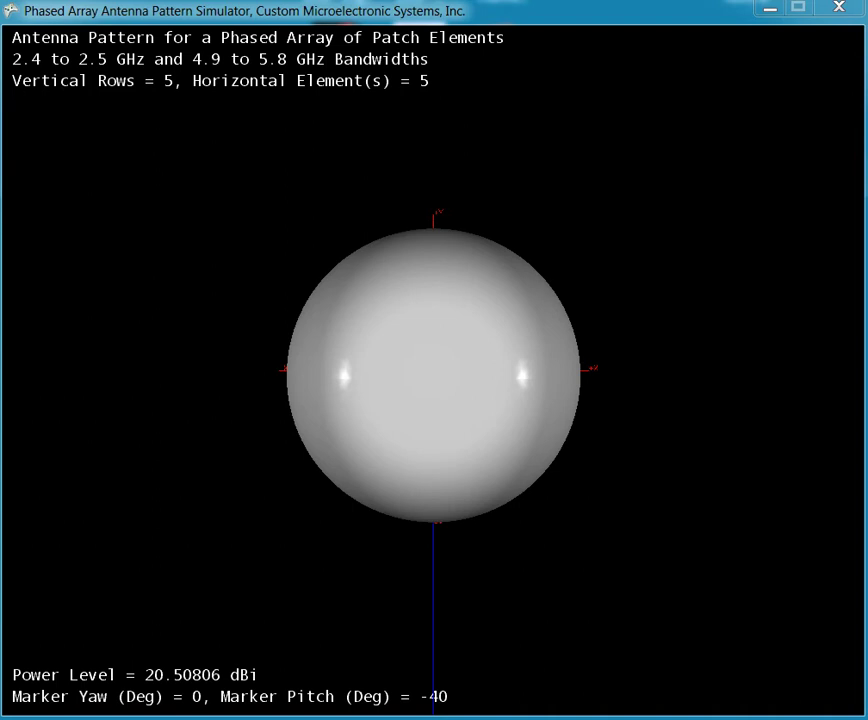
Raise the marker pitch to 0 degrees to measure the broad lobe's power straight ahead
key("Up")
key("Up")
key("Up")
key("Up")
key("Up")
key("Up")
key("Up")
key("Up")
key("Up")
key("Up")
key("Up")
key("Up")
key("Up")
key("Up")
key("Up")
key("Up")
key("Up")
key("Up")
key("Up")
key("Up")
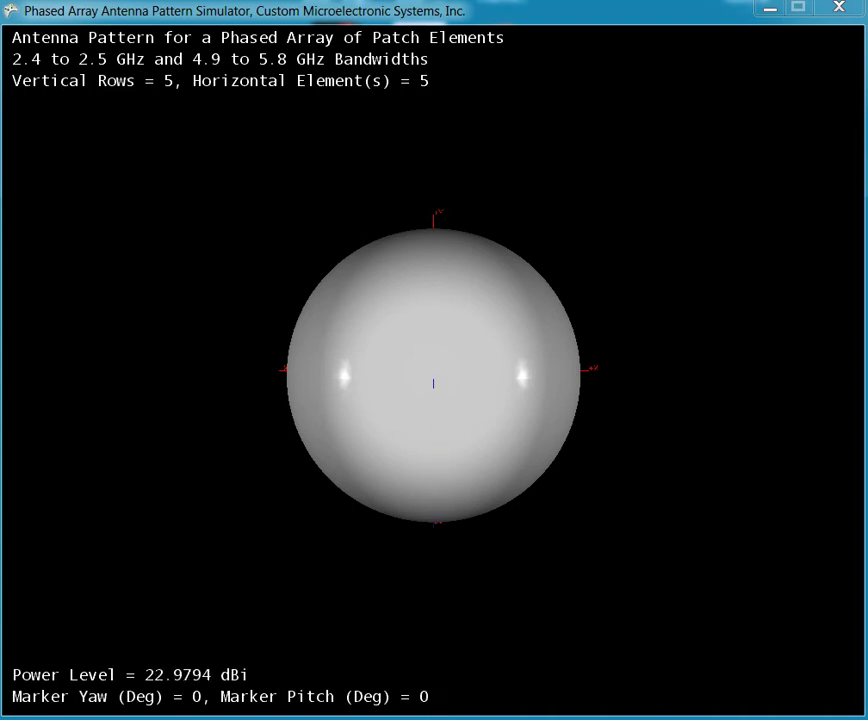